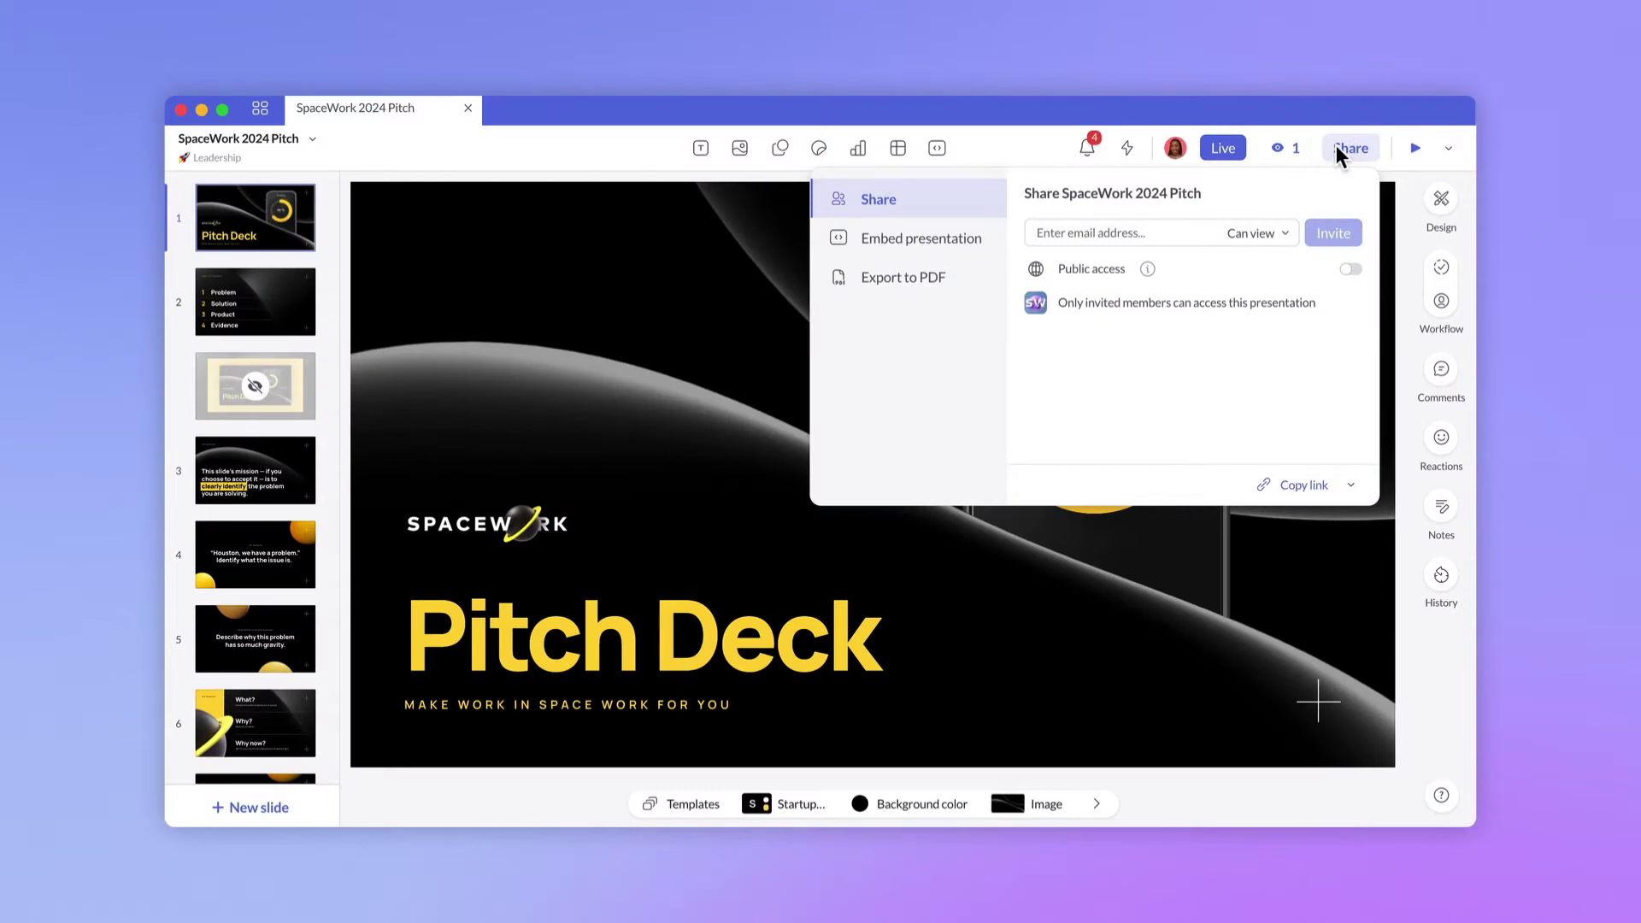
Invite a team member with Can edit access and a guest with Can view access.
{"action": "left_click", "coordinate": [1203, 224]}
{"action": "scroll", "coordinate": [1159, 273], "scroll_direction": "down", "scroll_amount": 4}
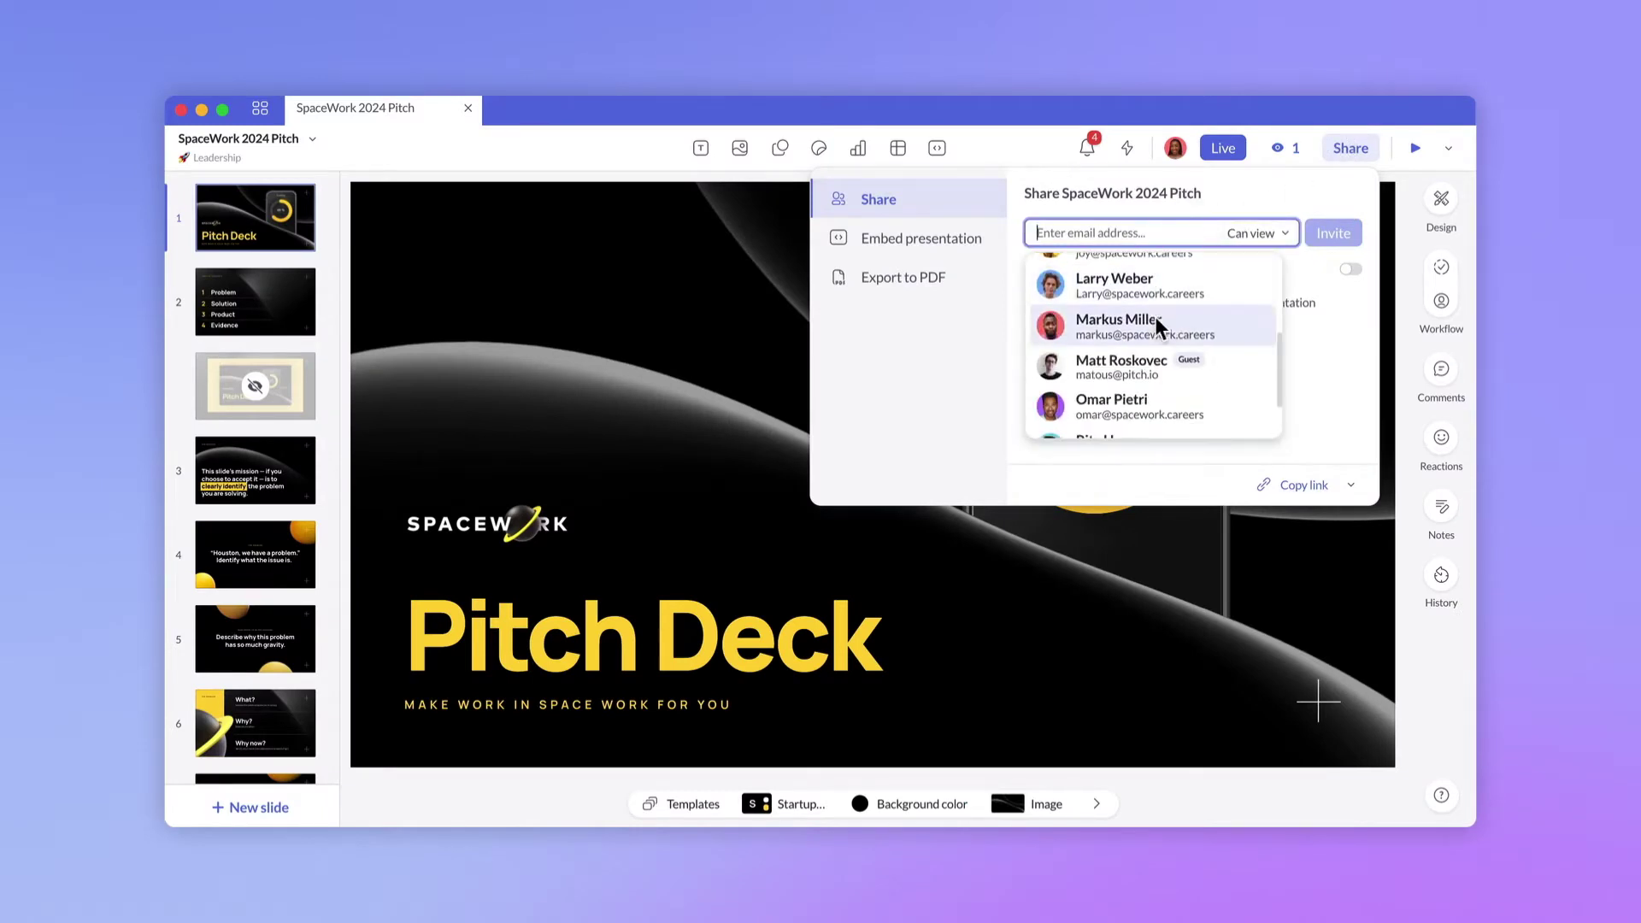
{"action": "left_click", "coordinate": [1117, 325]}
{"action": "left_click", "coordinate": [1267, 233]}
{"action": "left_click", "coordinate": [1254, 299]}
{"action": "key", "text": "Return"}
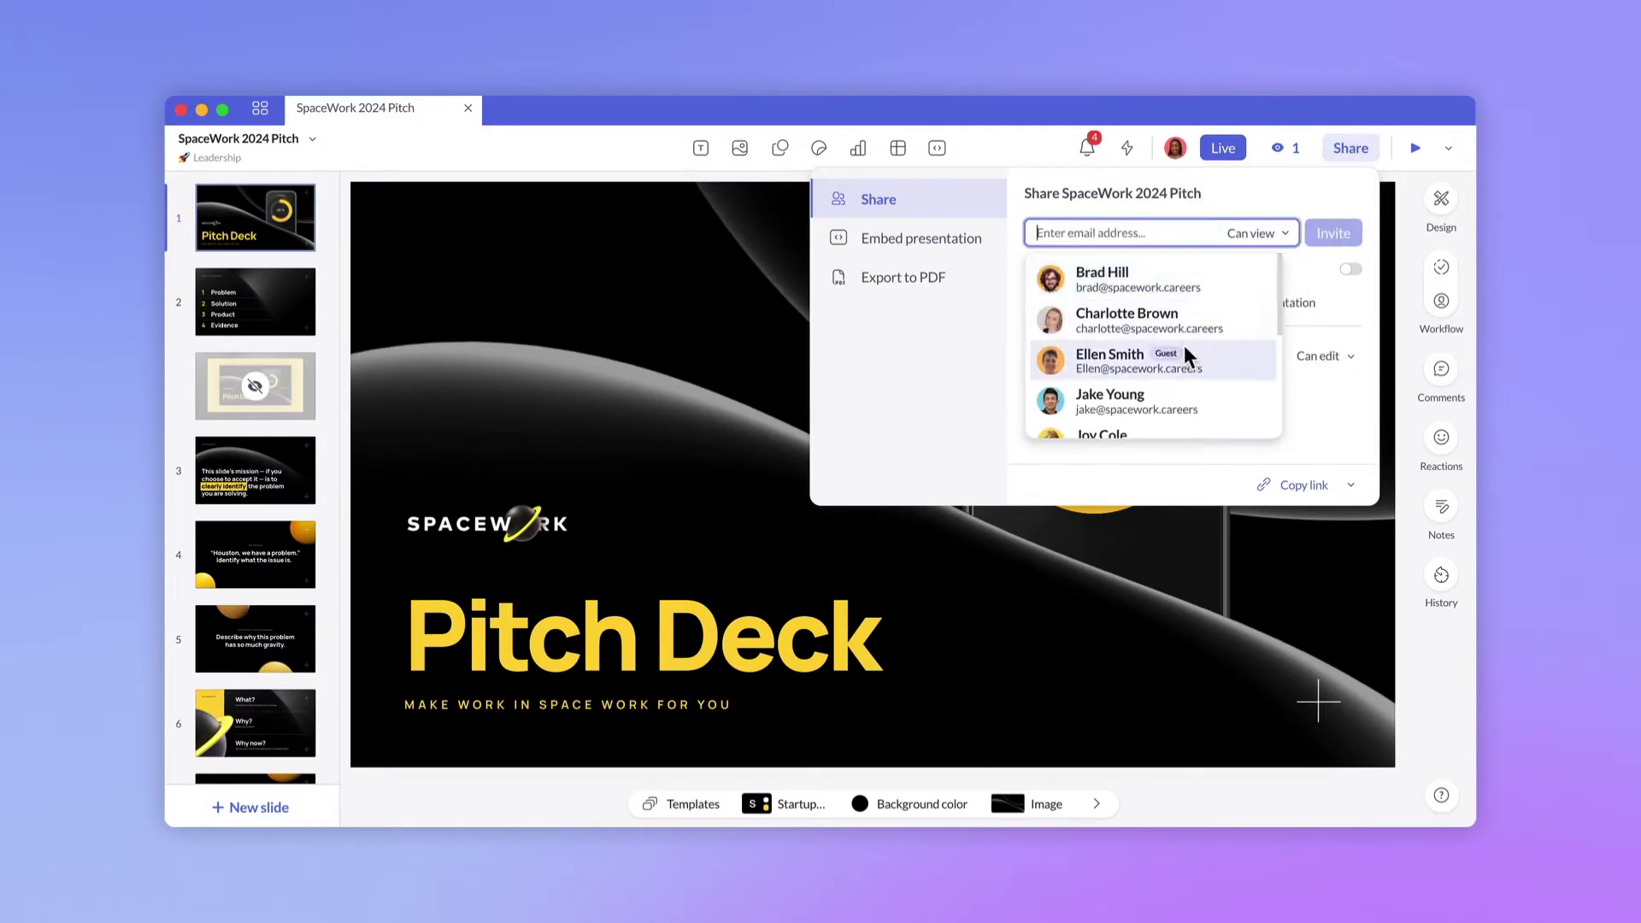
{"action": "left_click", "coordinate": [1187, 354]}
{"action": "left_click", "coordinate": [1326, 237]}
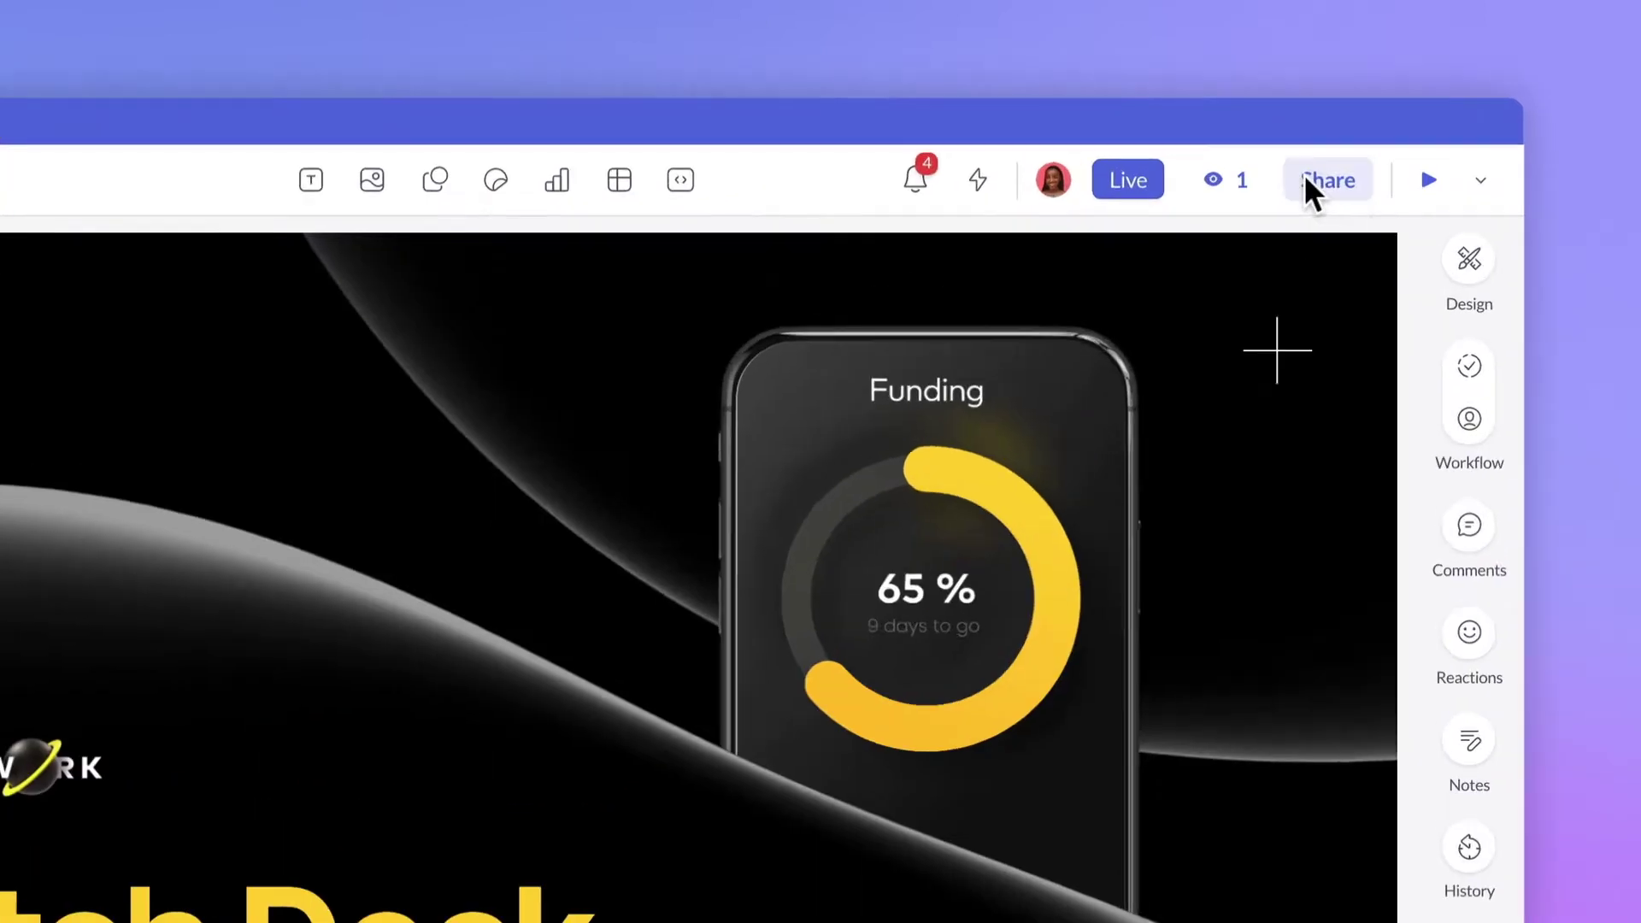
Invite another spacework.careers team member to the deck with Can edit permission.
{"action": "left_click", "coordinate": [1336, 147]}
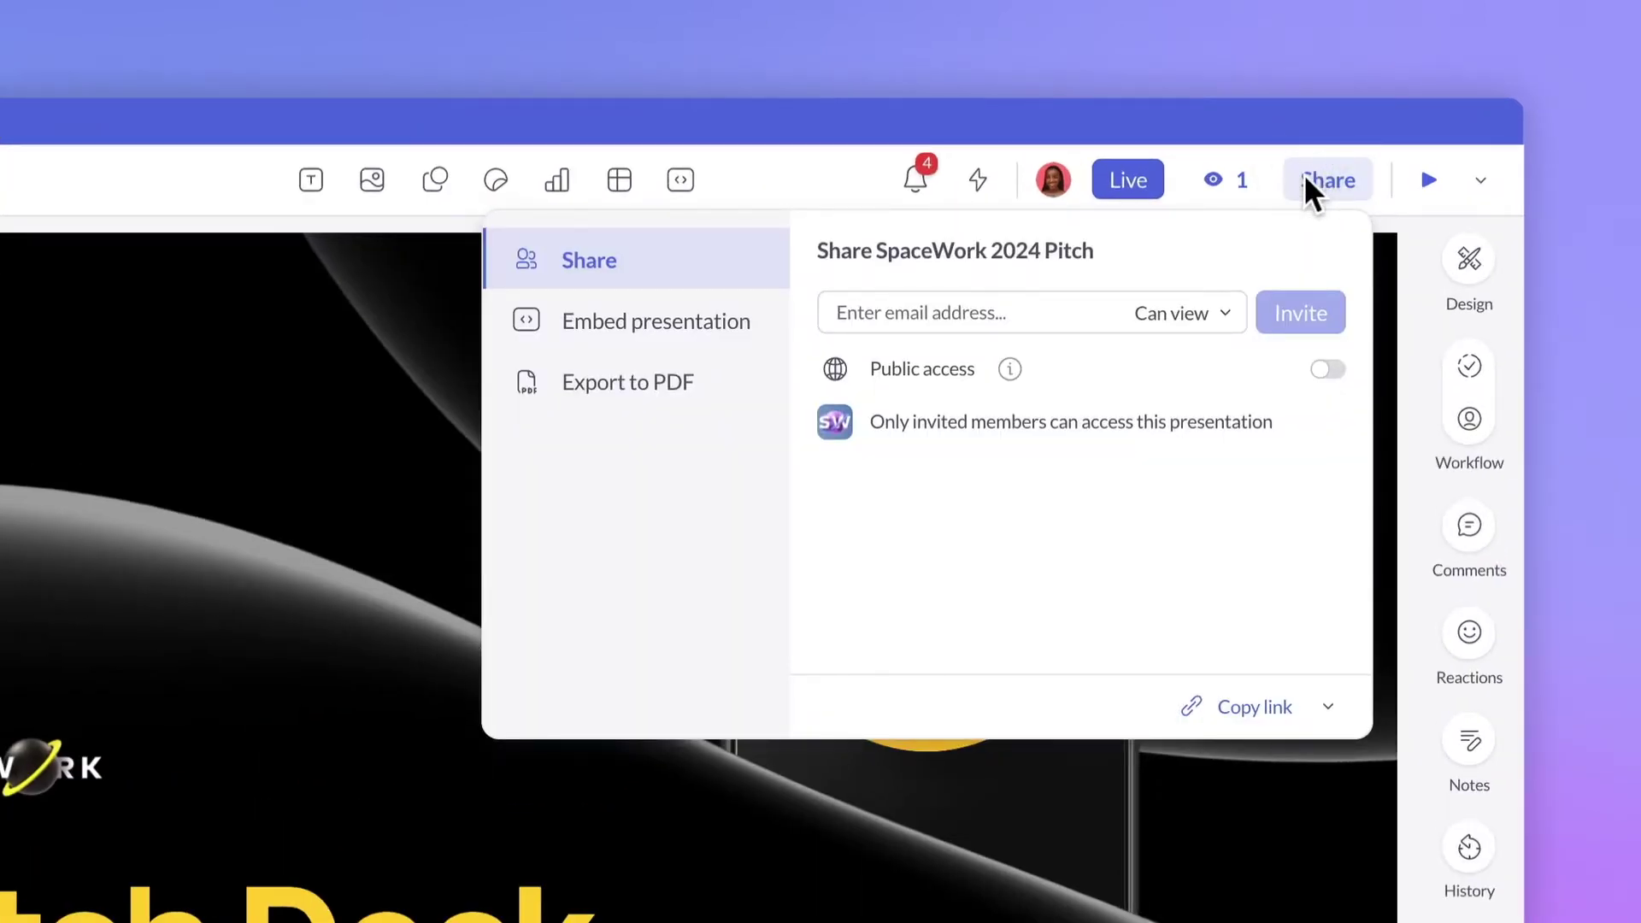
{"action": "left_click", "coordinate": [1082, 308]}
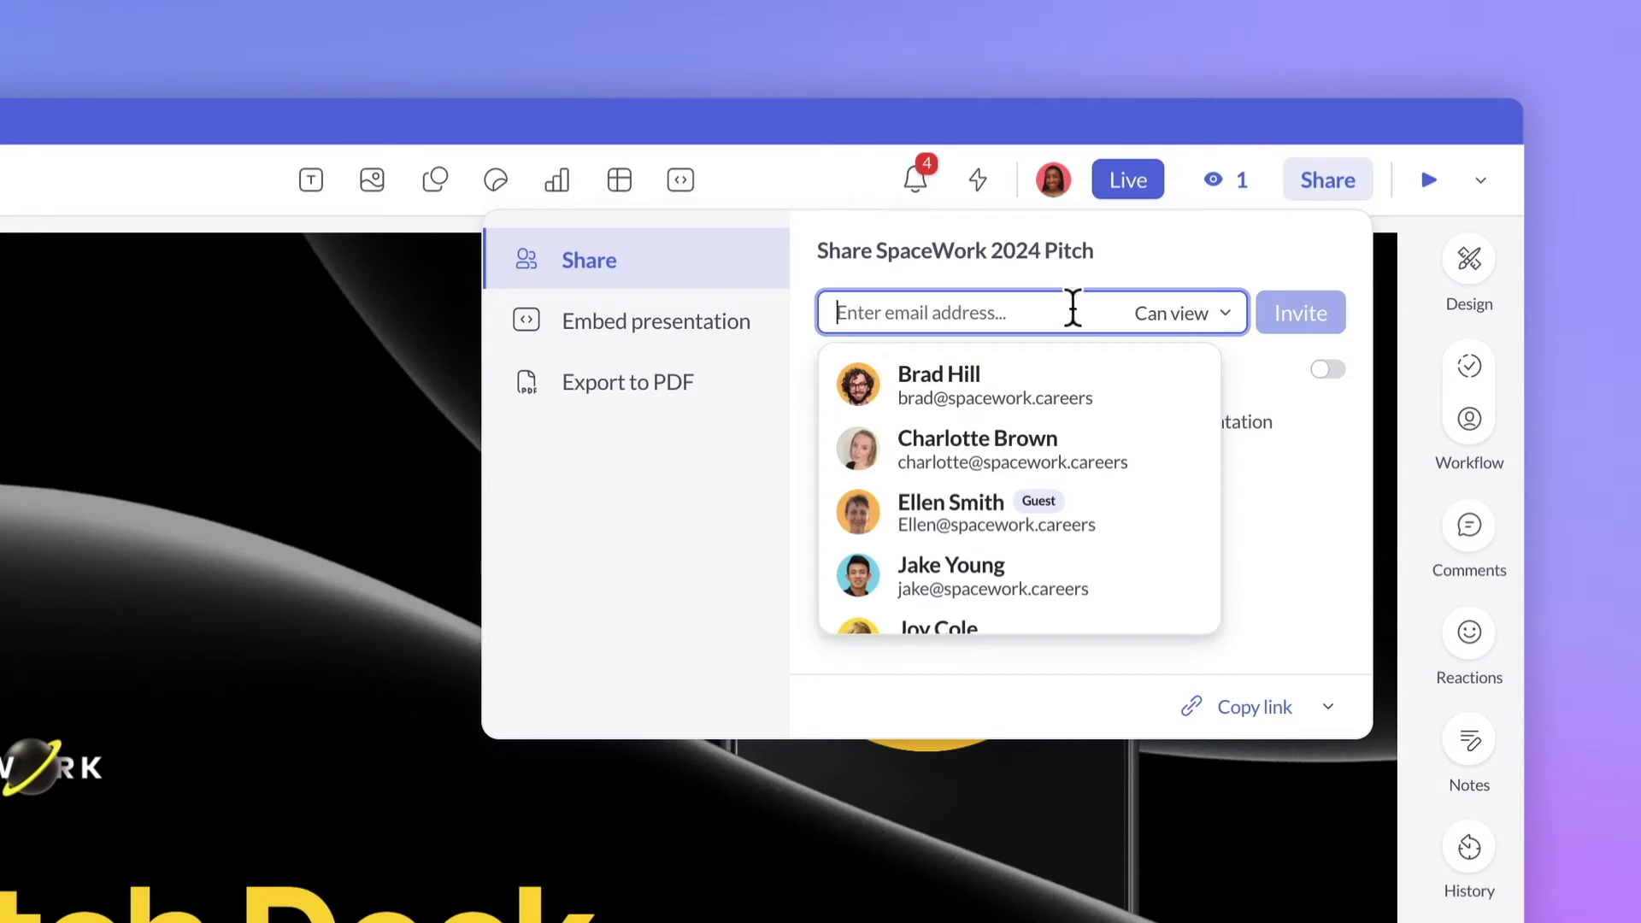
{"action": "scroll", "coordinate": [1028, 363], "scroll_direction": "down", "scroll_amount": 5}
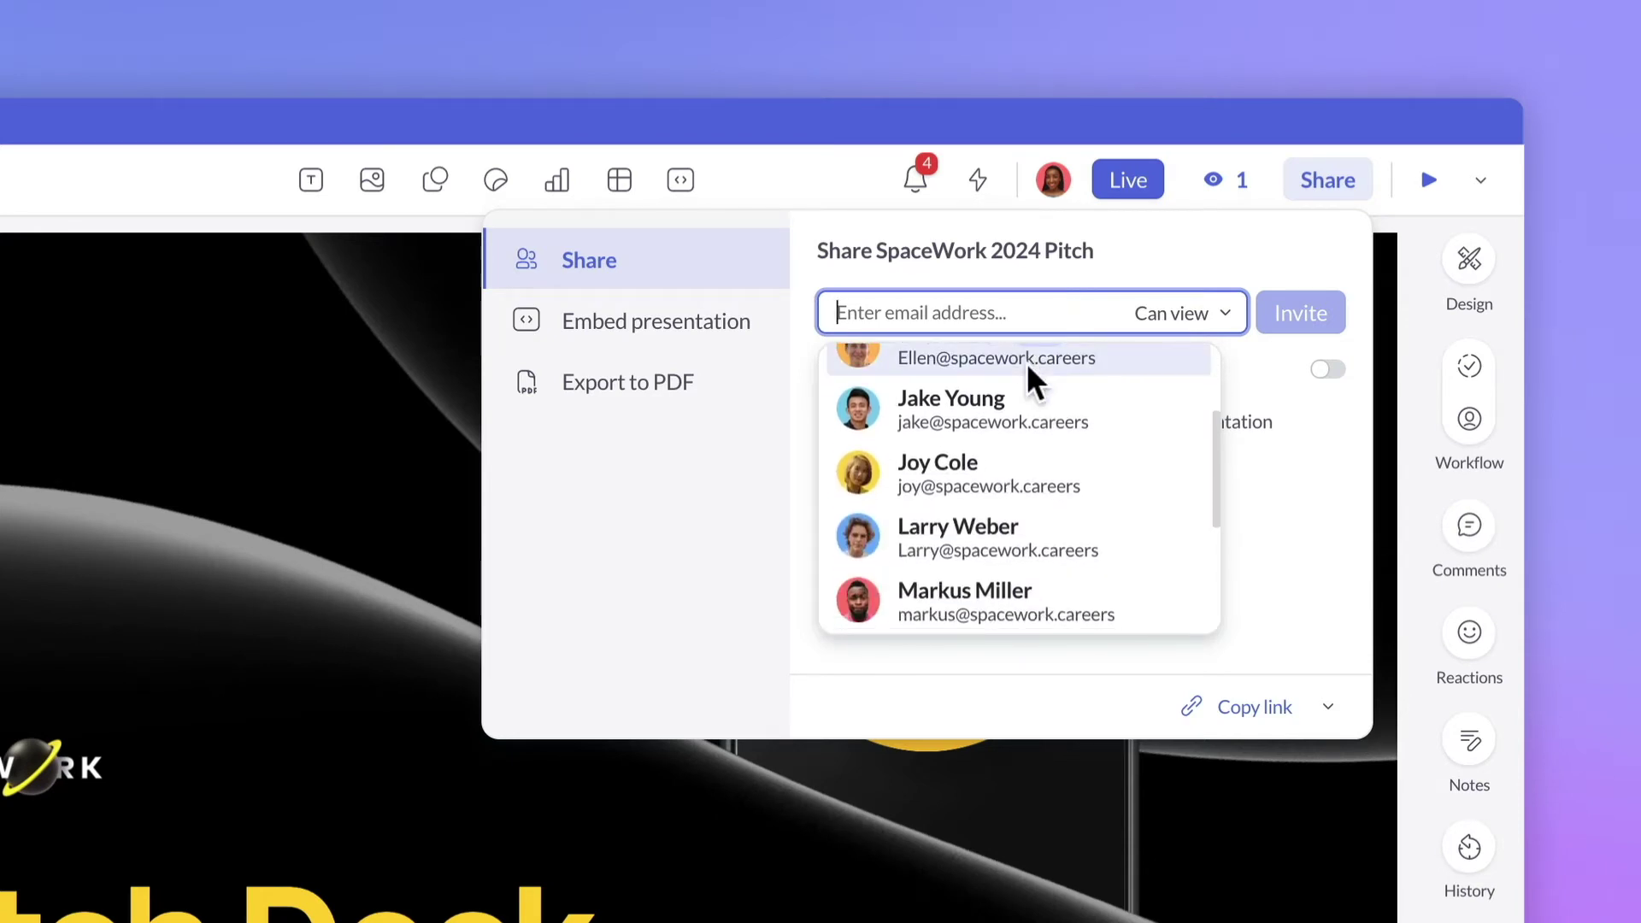
{"action": "left_click", "coordinate": [1022, 441]}
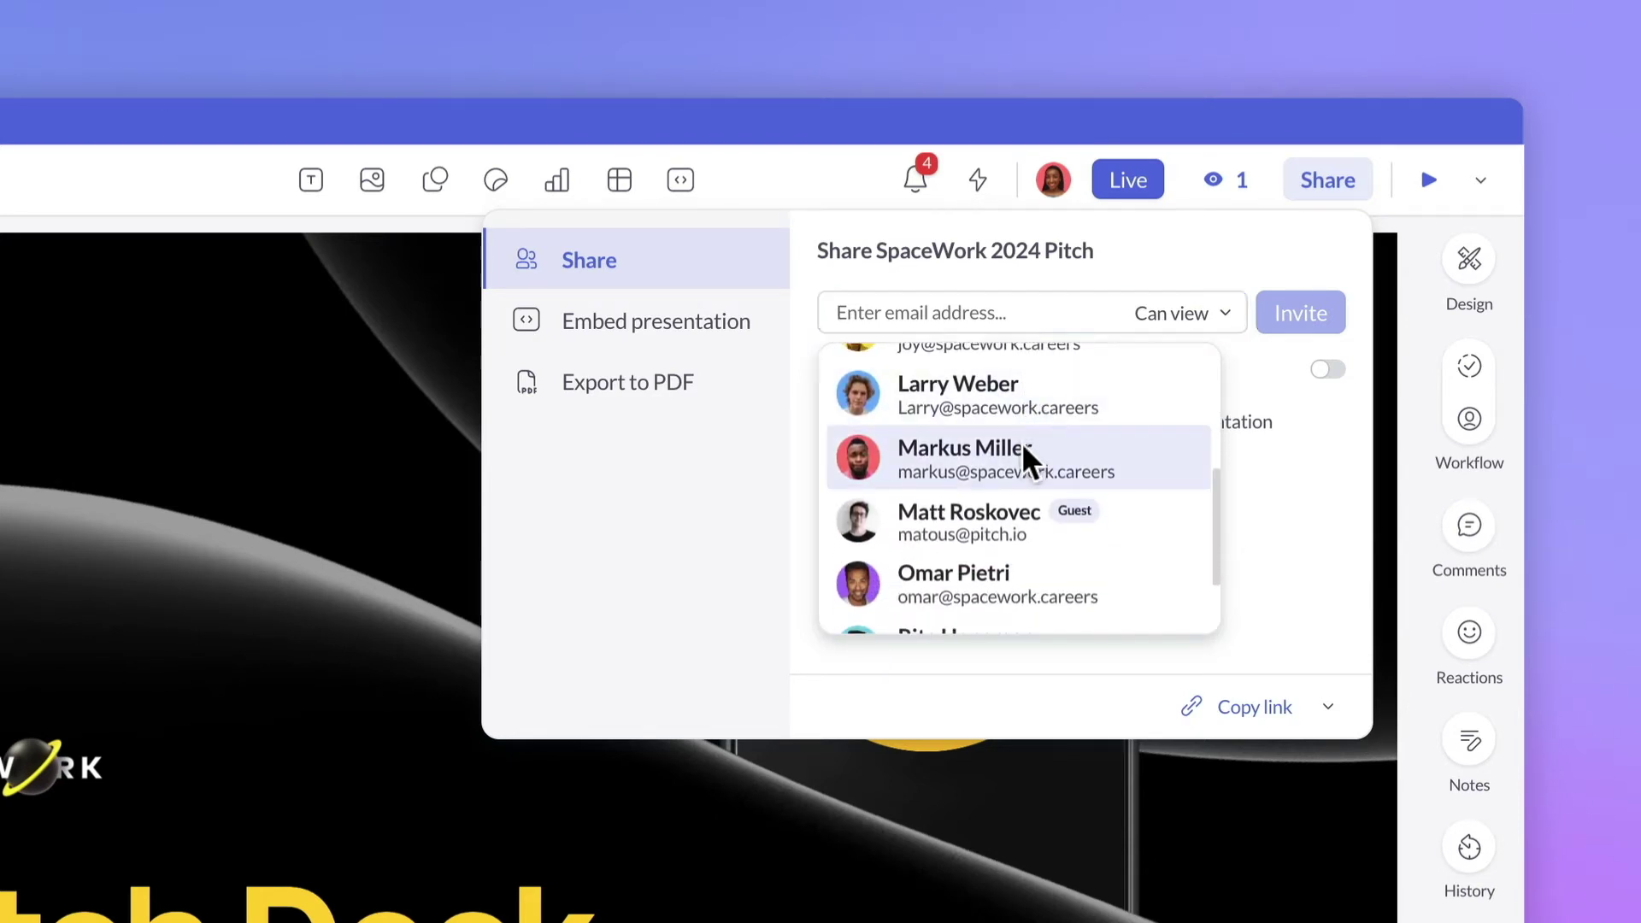
{"action": "left_click", "coordinate": [1197, 313]}
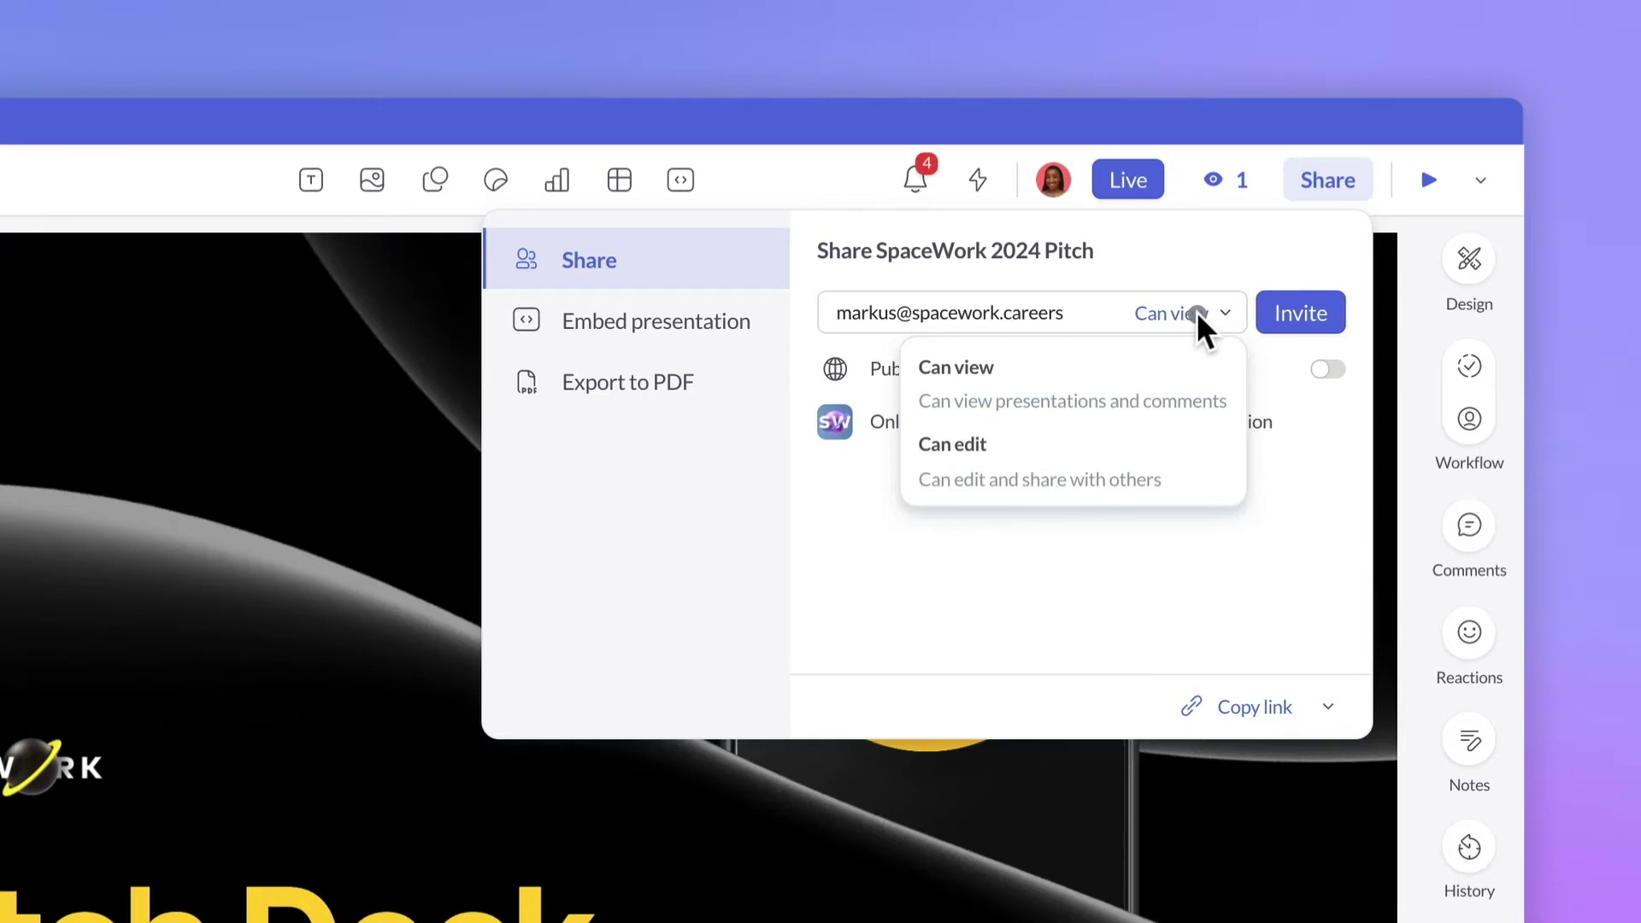
{"action": "left_click", "coordinate": [1146, 442]}
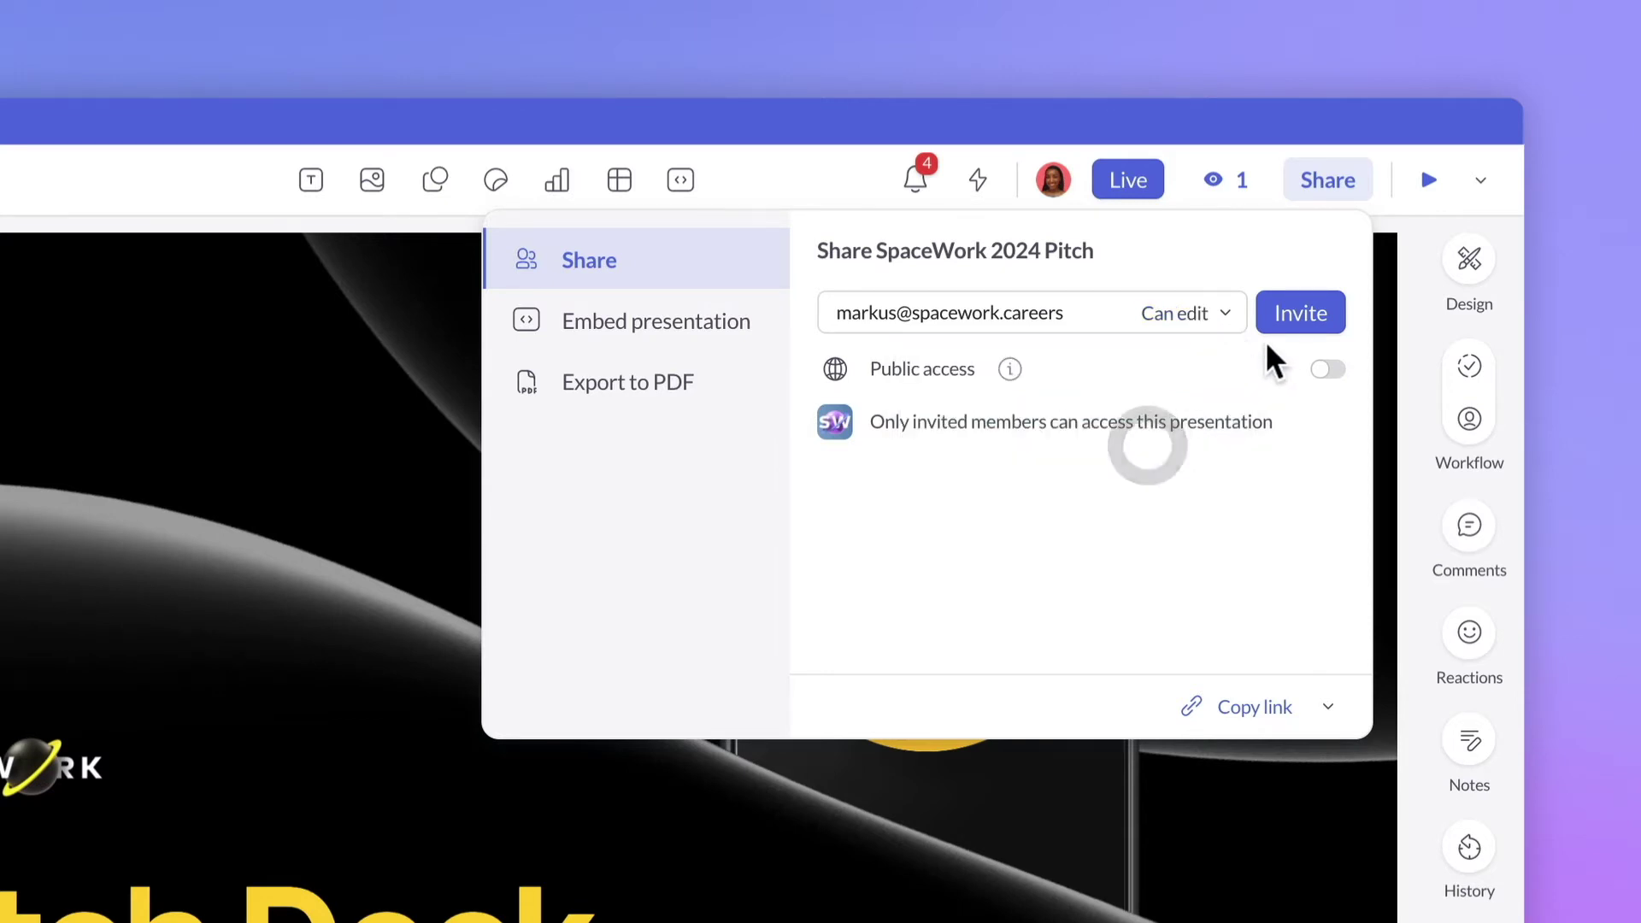
{"action": "left_click", "coordinate": [1284, 317]}
Invite the guest as a viewer, then remove that guest from the deck's access list.
{"action": "left_click", "coordinate": [1082, 314]}
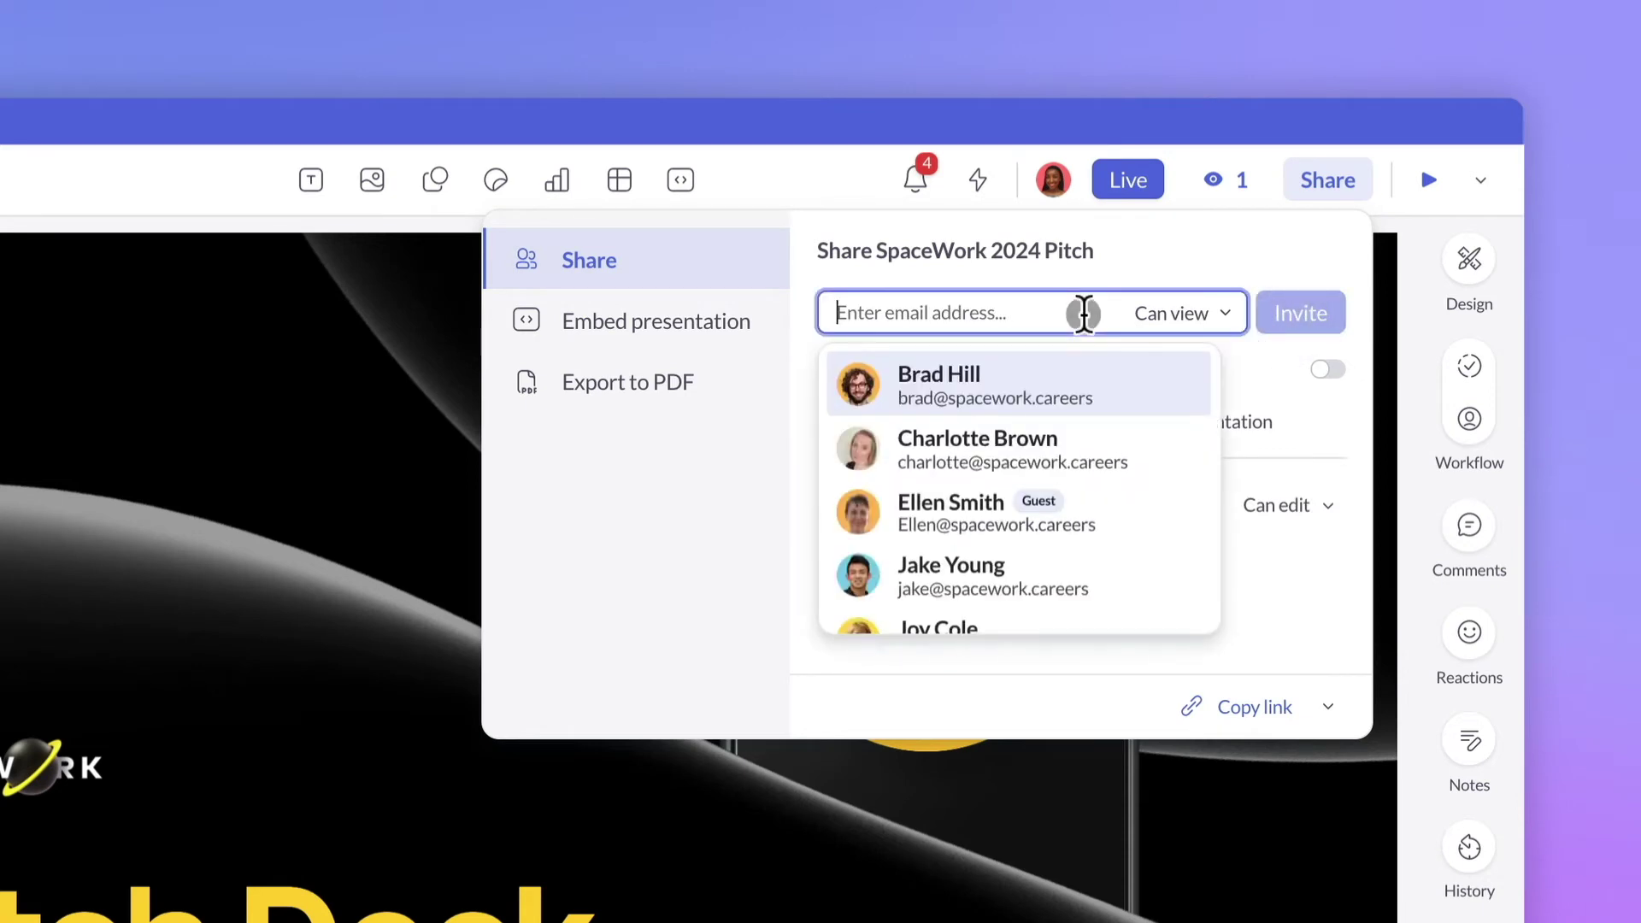
{"action": "left_click", "coordinate": [1073, 507]}
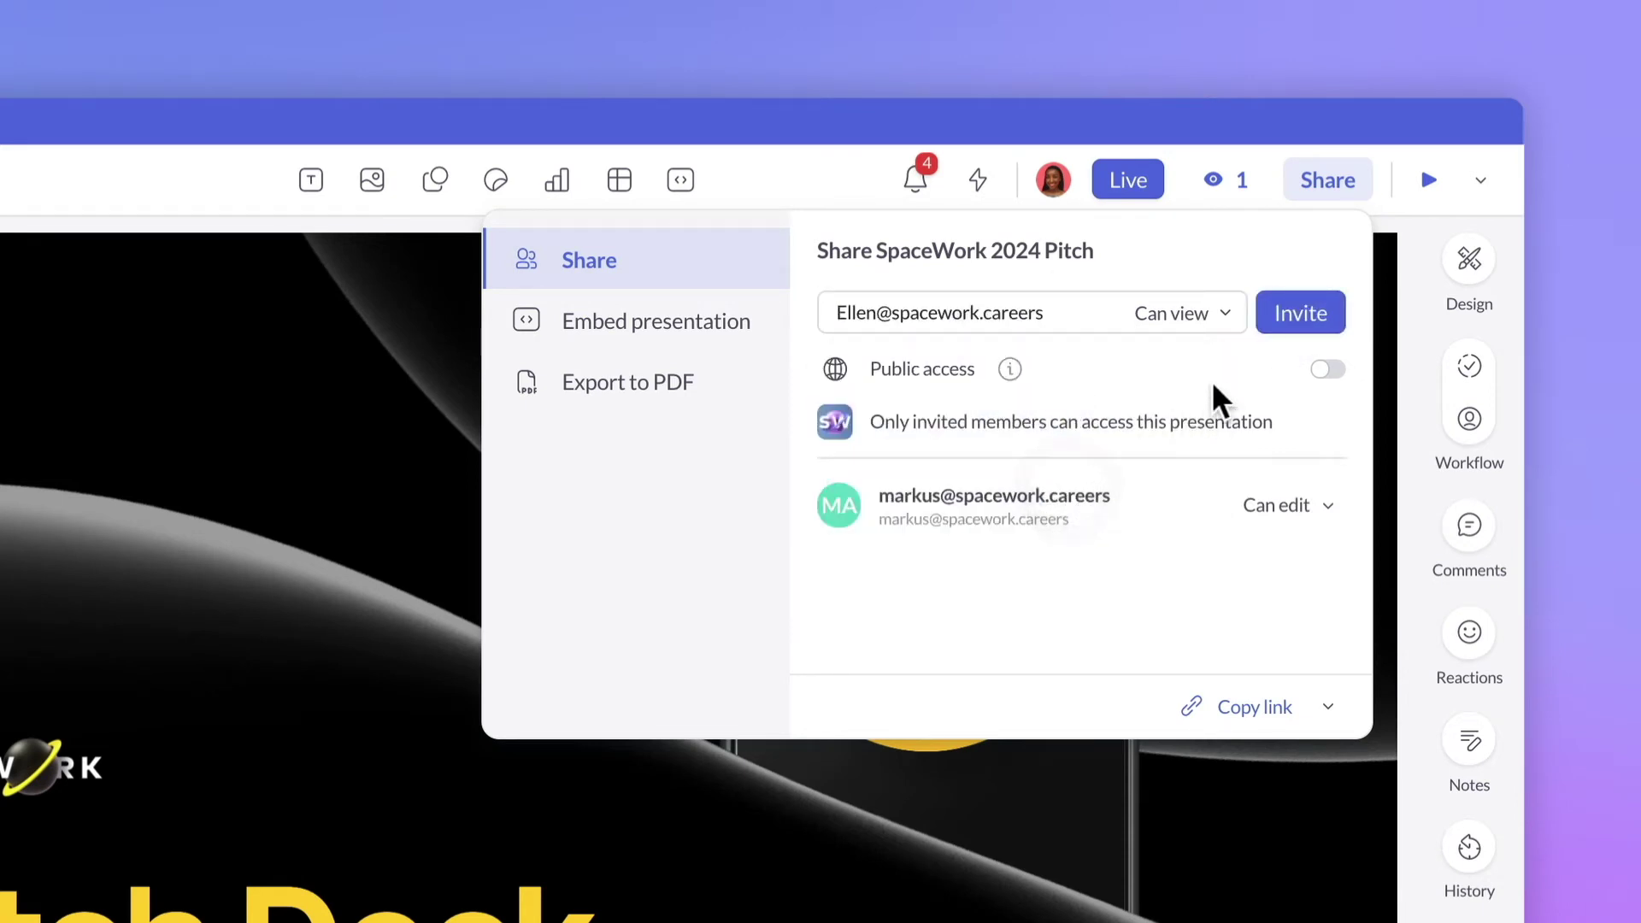
{"action": "left_click", "coordinate": [1289, 316]}
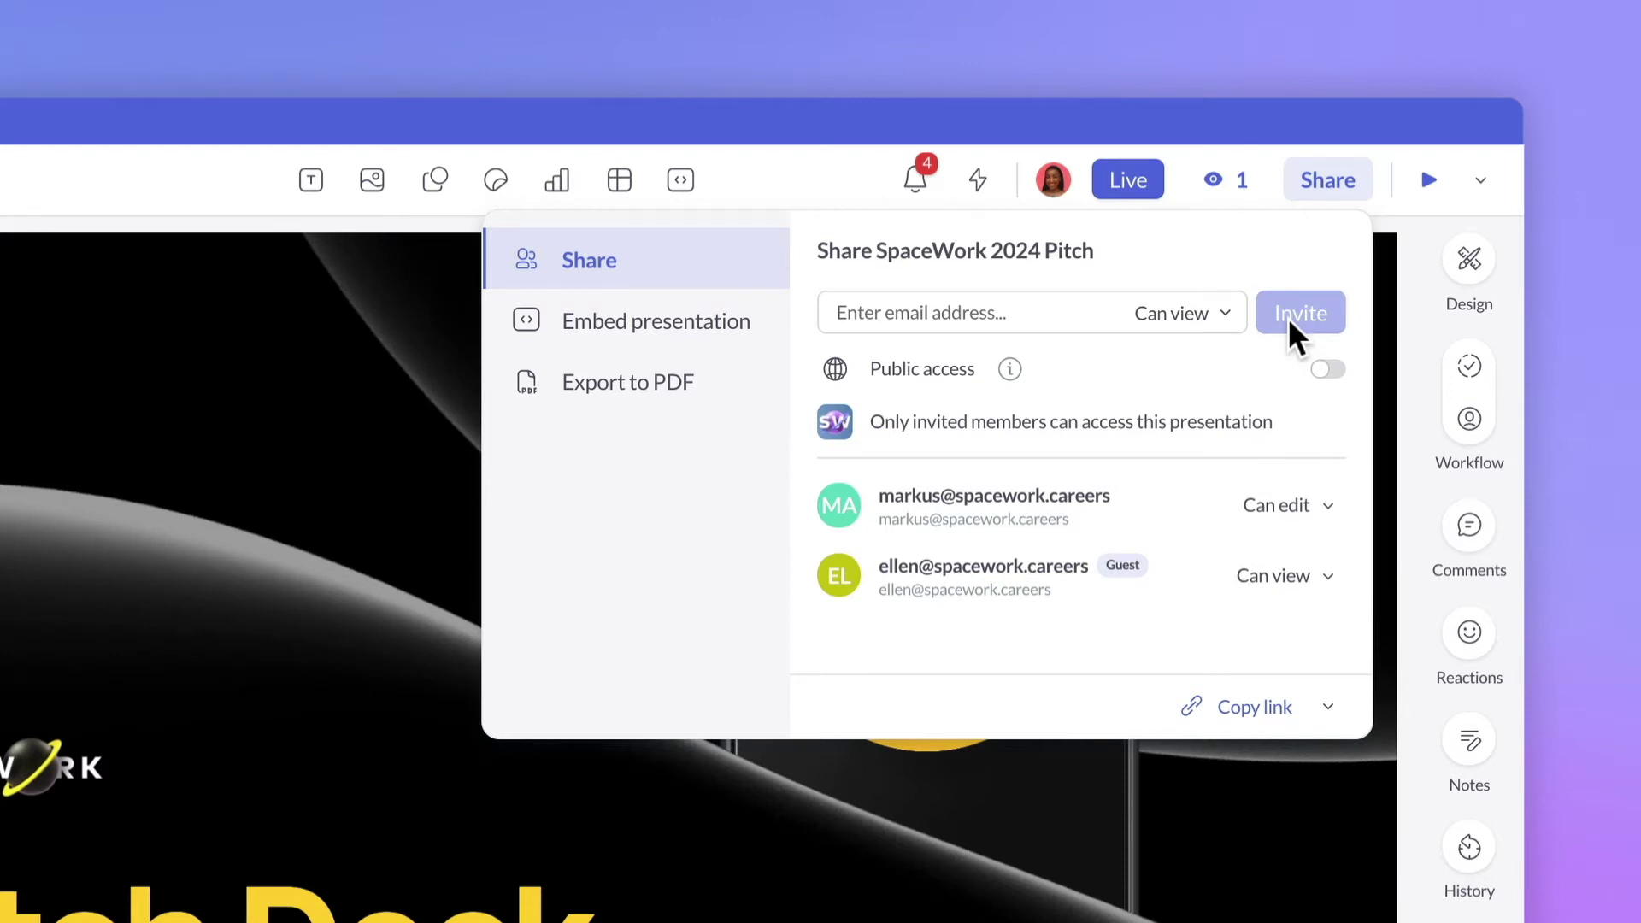
{"action": "left_click", "coordinate": [1317, 571]}
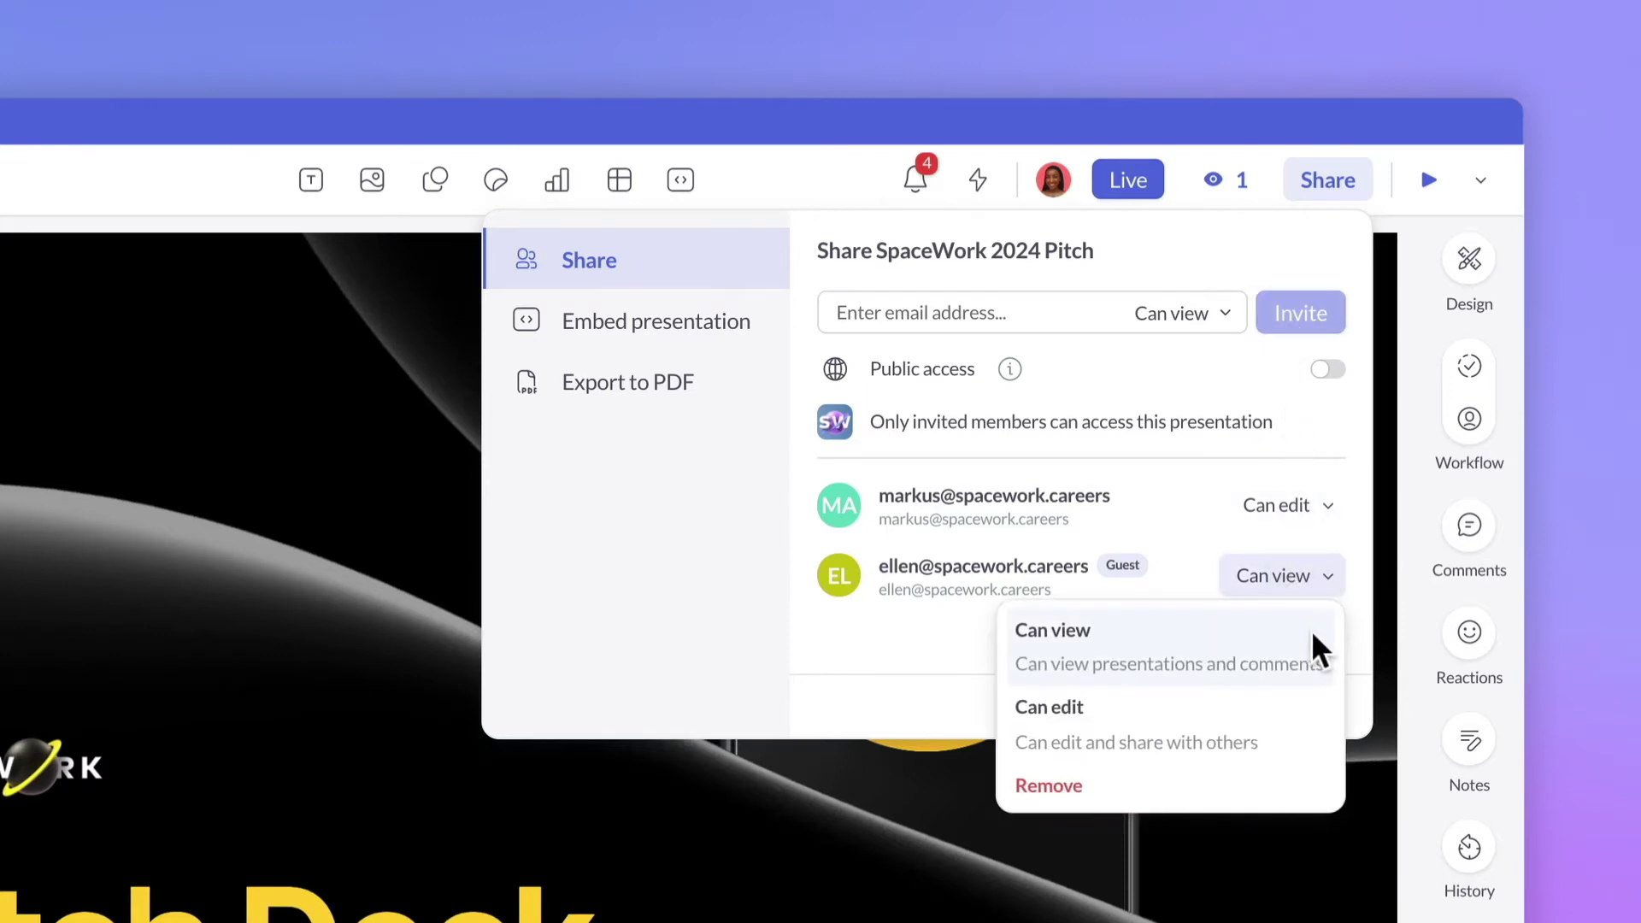
{"action": "left_click", "coordinate": [1284, 783]}
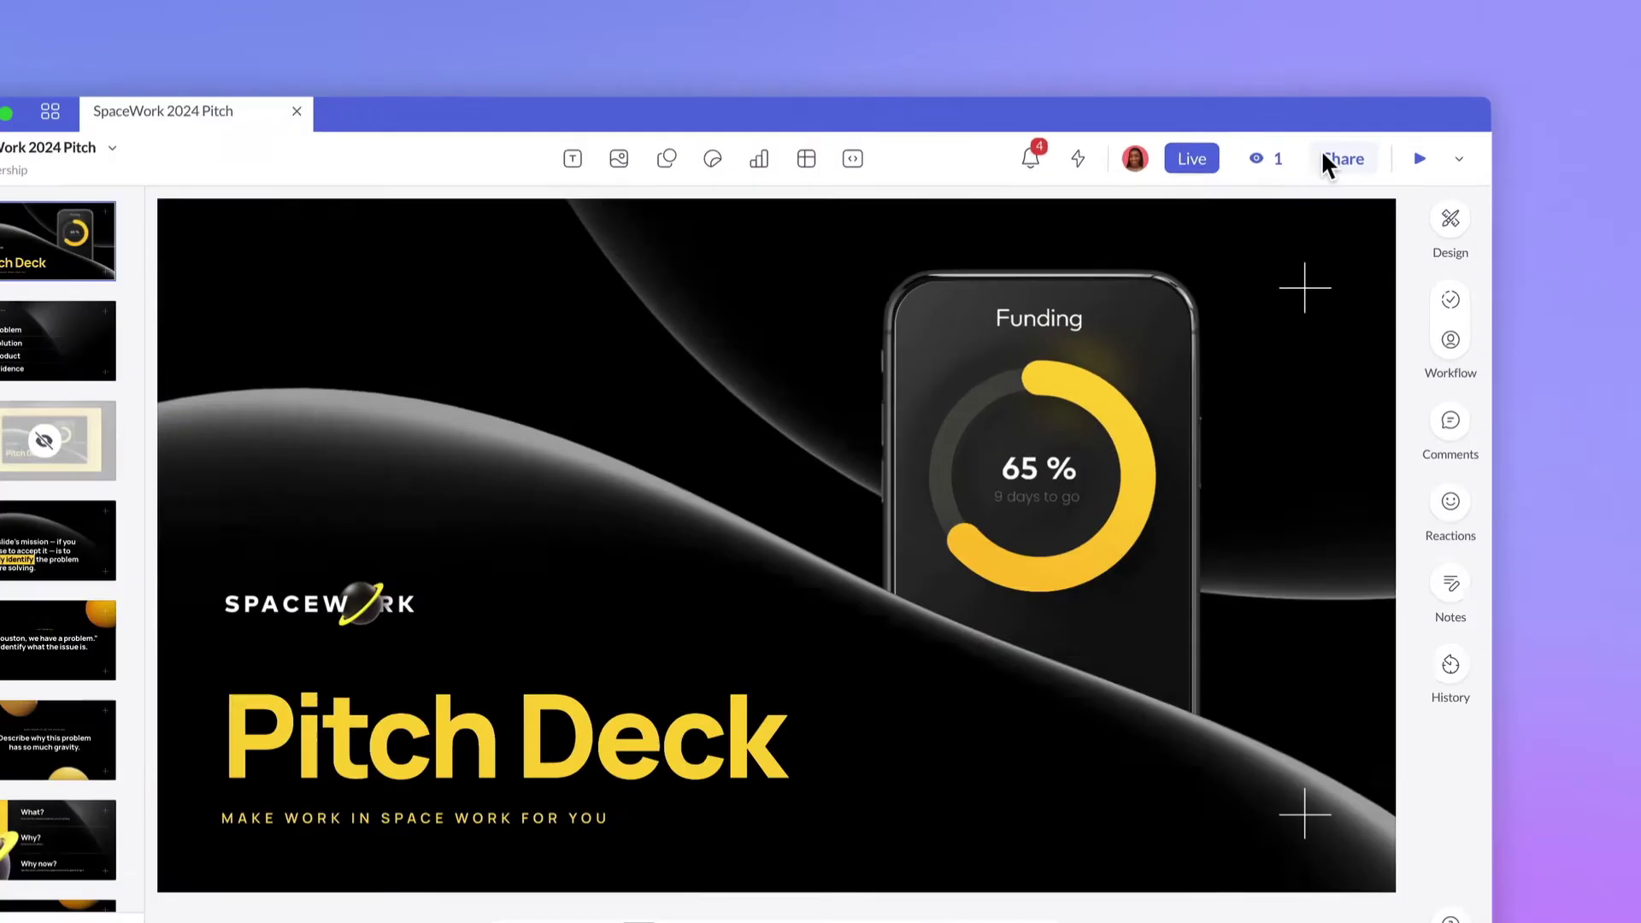
Turn on public access for the deck and copy its public link.
{"action": "left_click", "coordinate": [1336, 148]}
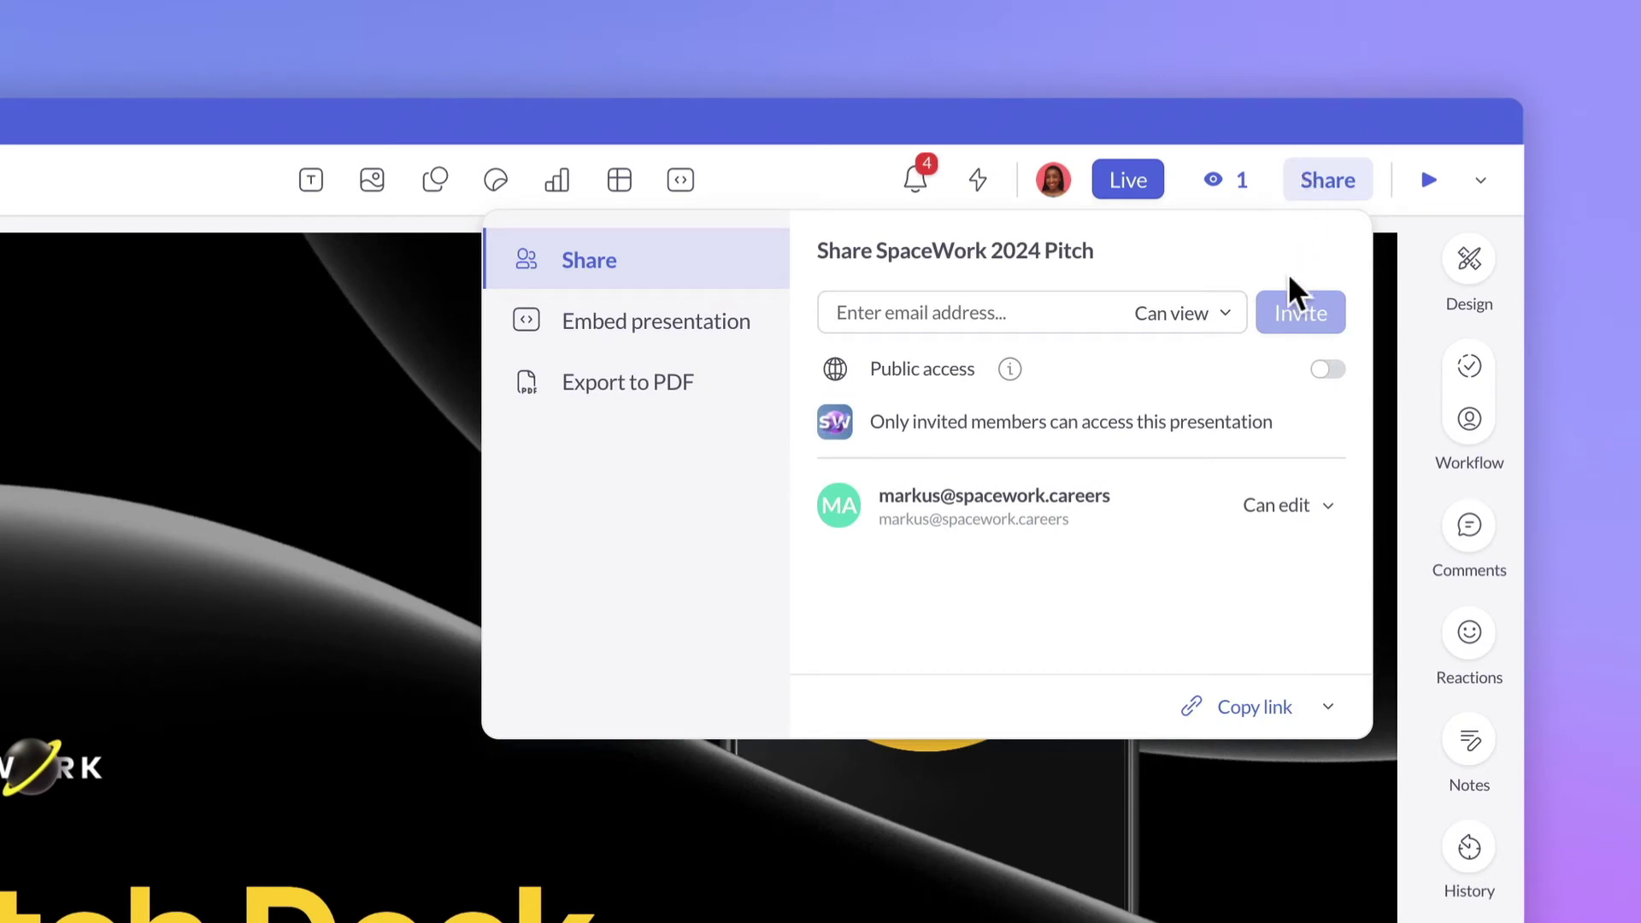
{"action": "left_click", "coordinate": [1325, 369]}
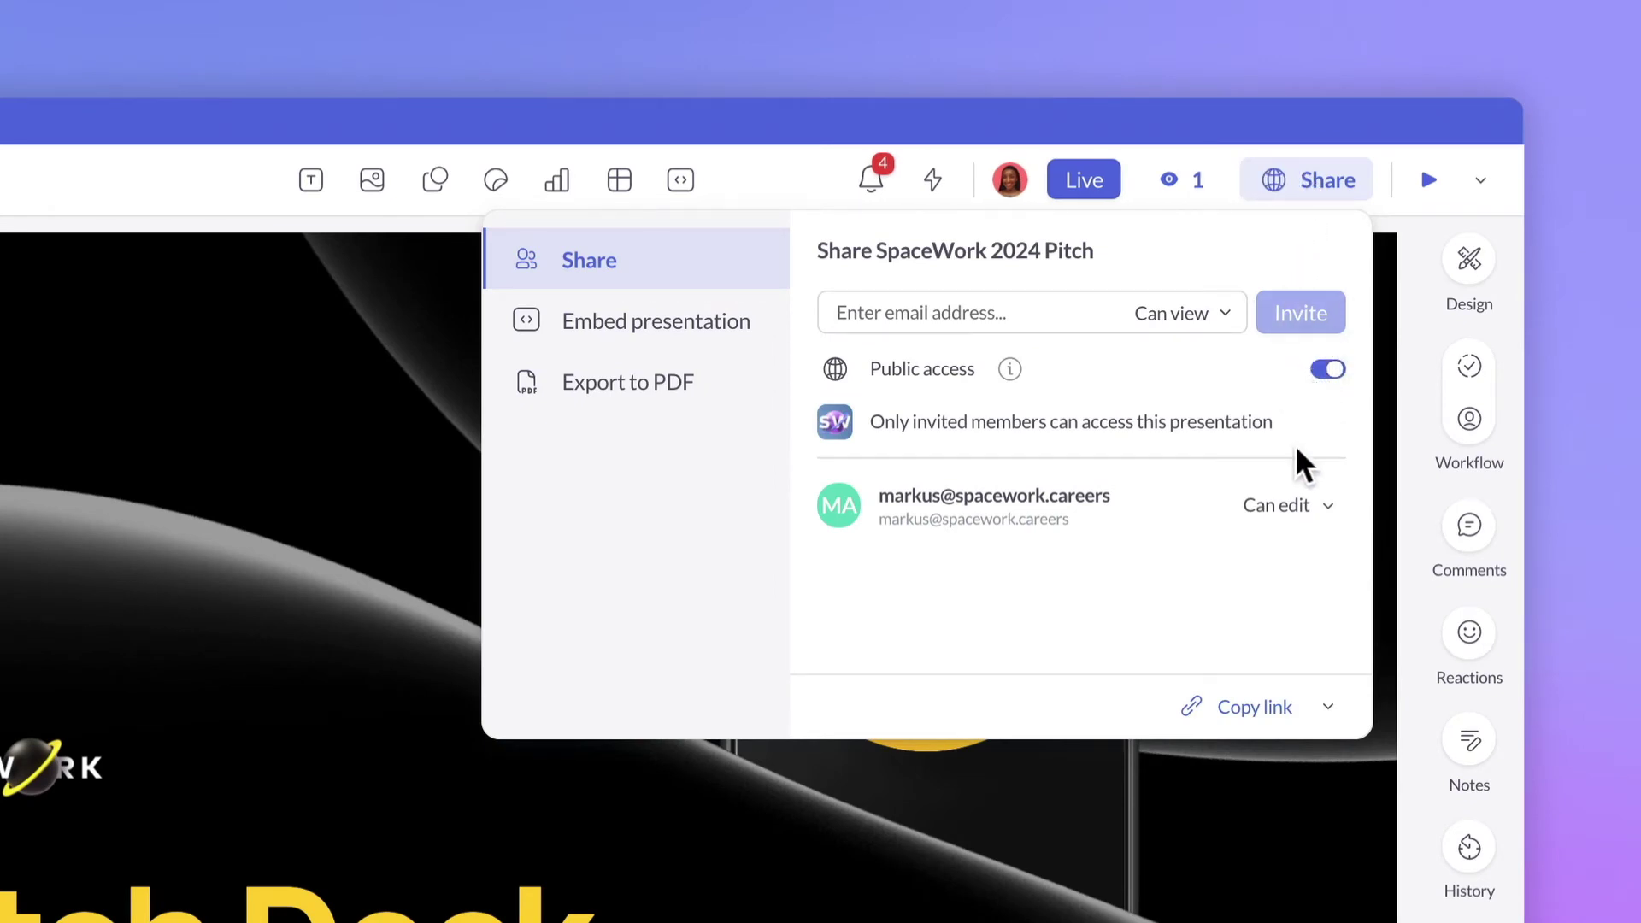
{"action": "left_click", "coordinate": [1234, 699]}
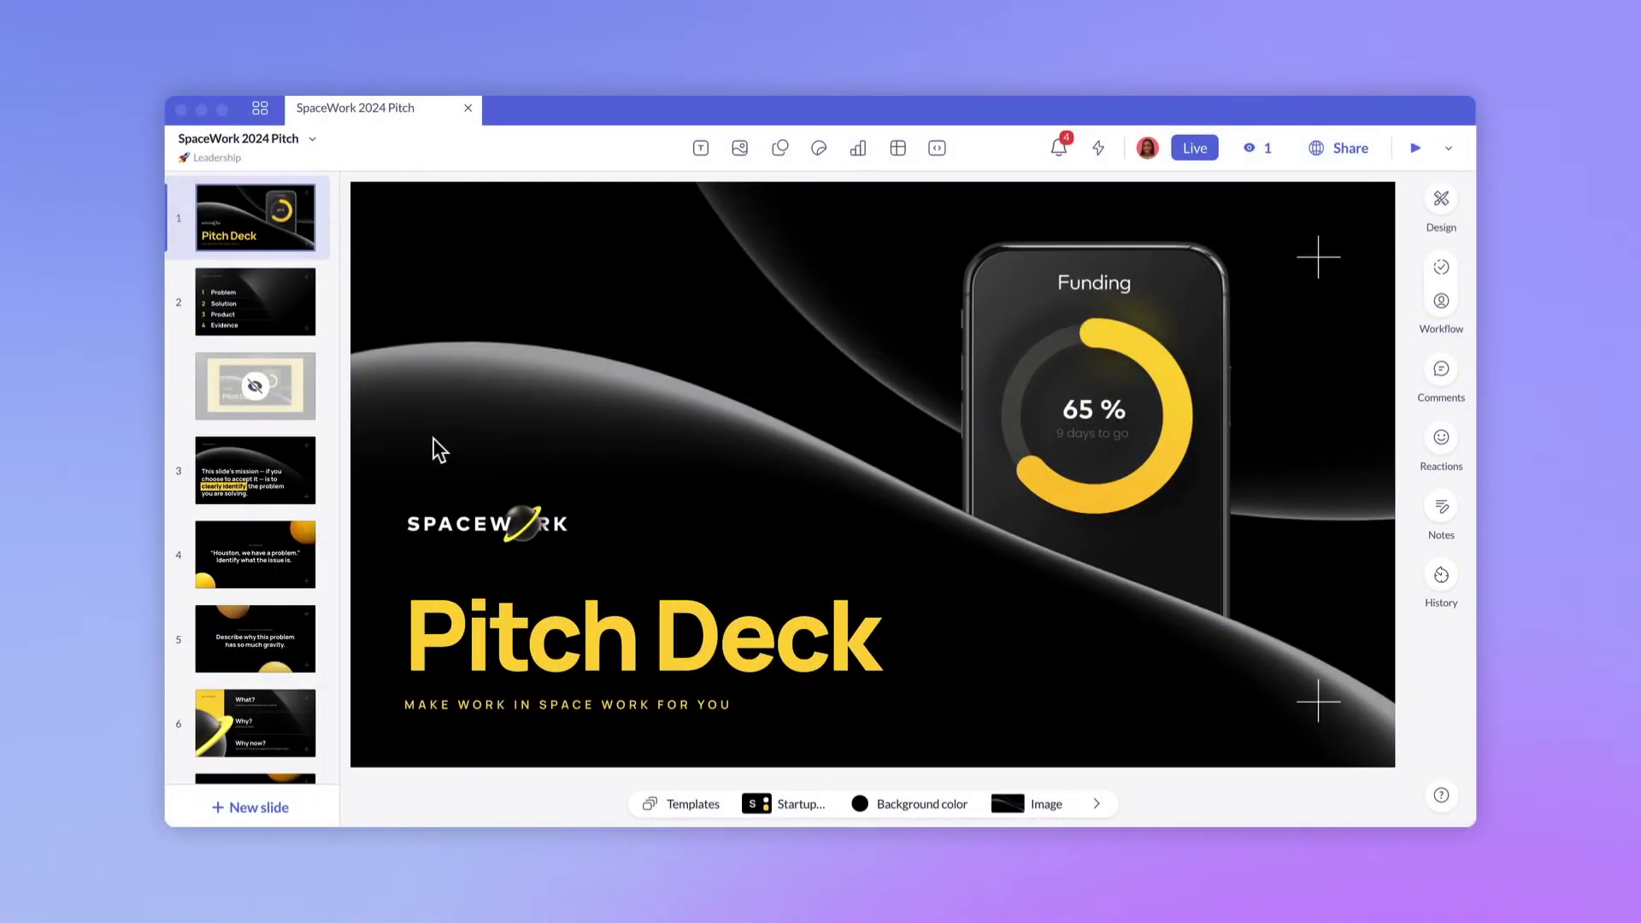
On slide 7, change the first statistic from 97% to 98%.
{"action": "scroll", "coordinate": [259, 439], "scroll_direction": "down", "scroll_amount": 5}
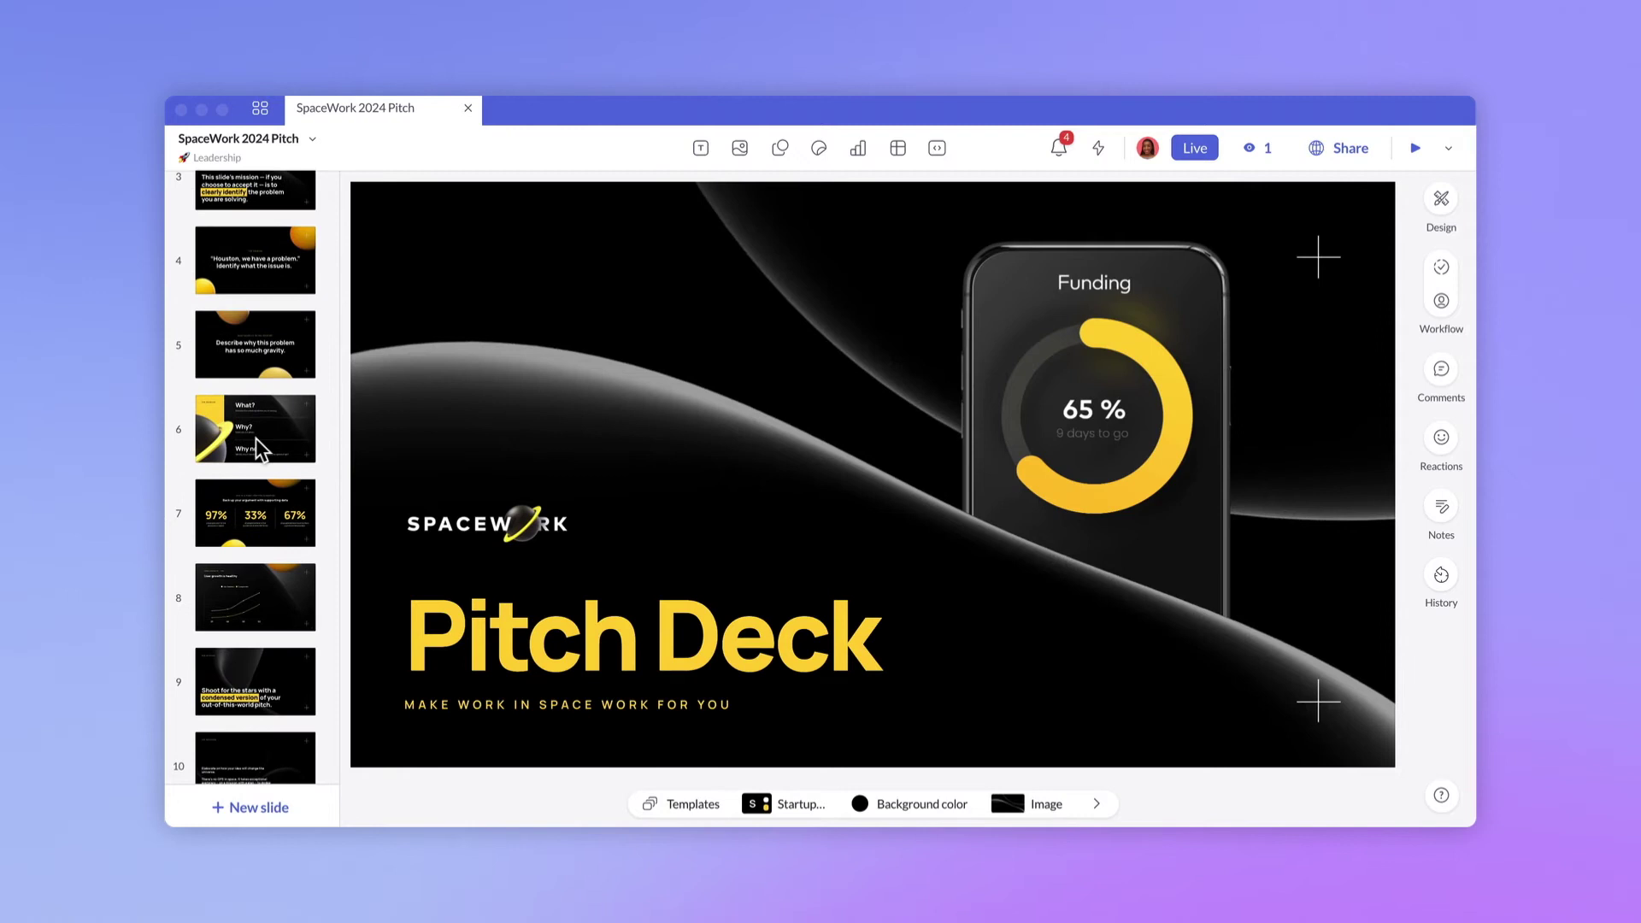
{"action": "left_click", "coordinate": [255, 502]}
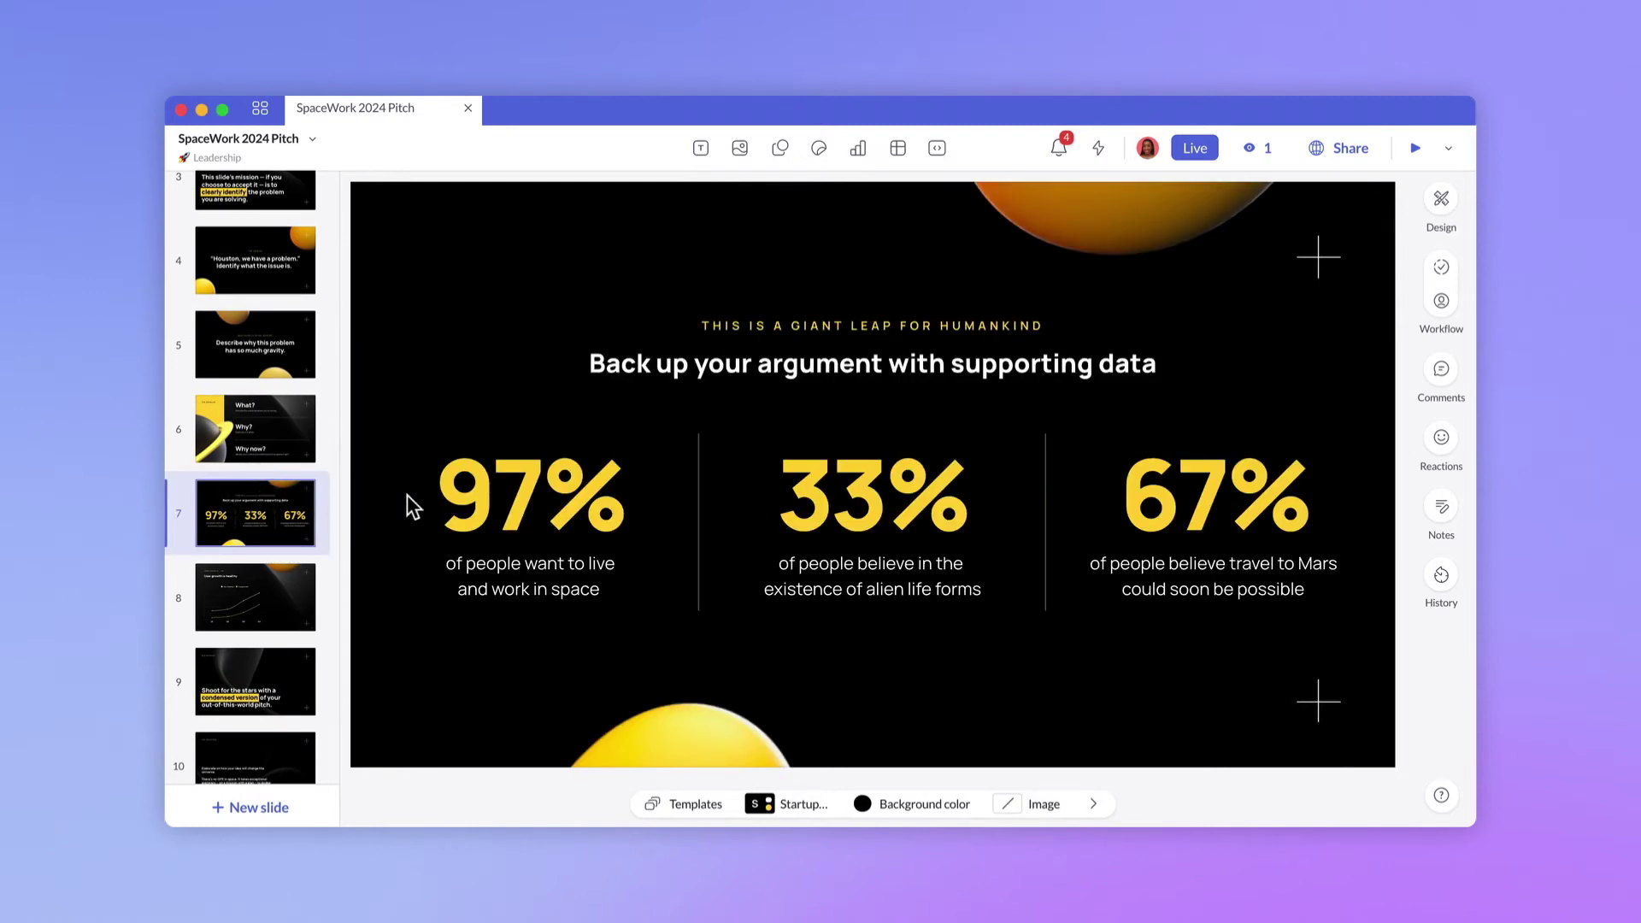
{"action": "left_click", "coordinate": [540, 502]}
{"action": "left_click_drag", "start_coordinate": [547, 502], "coordinate": [494, 503]}
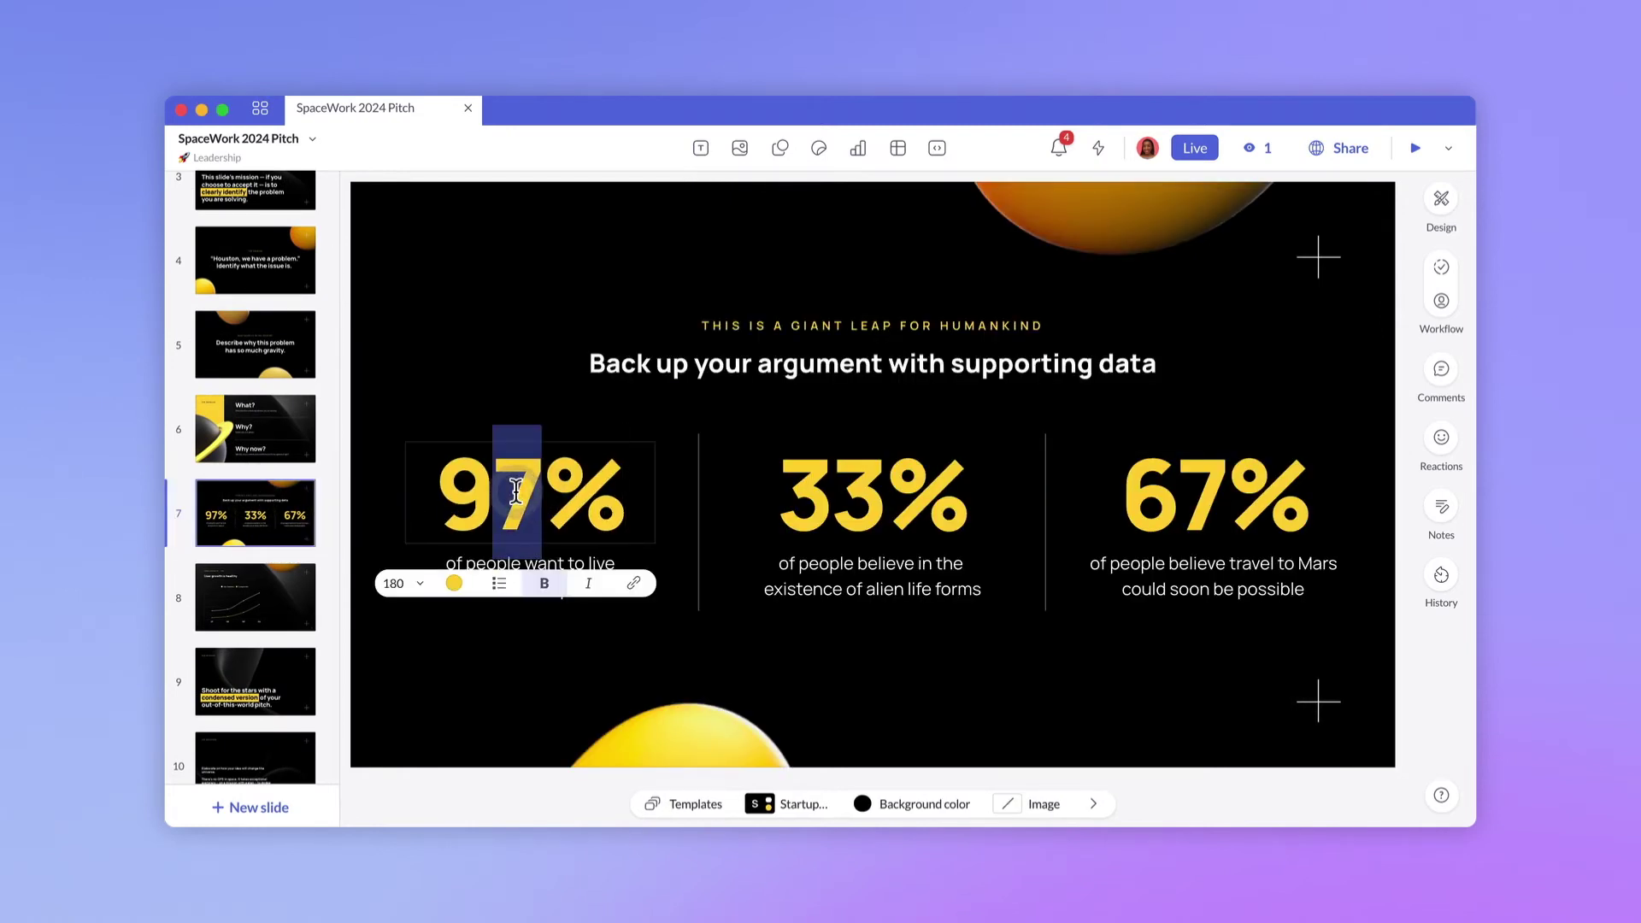
{"action": "type", "text": "8"}
{"action": "key", "text": "Escape"}
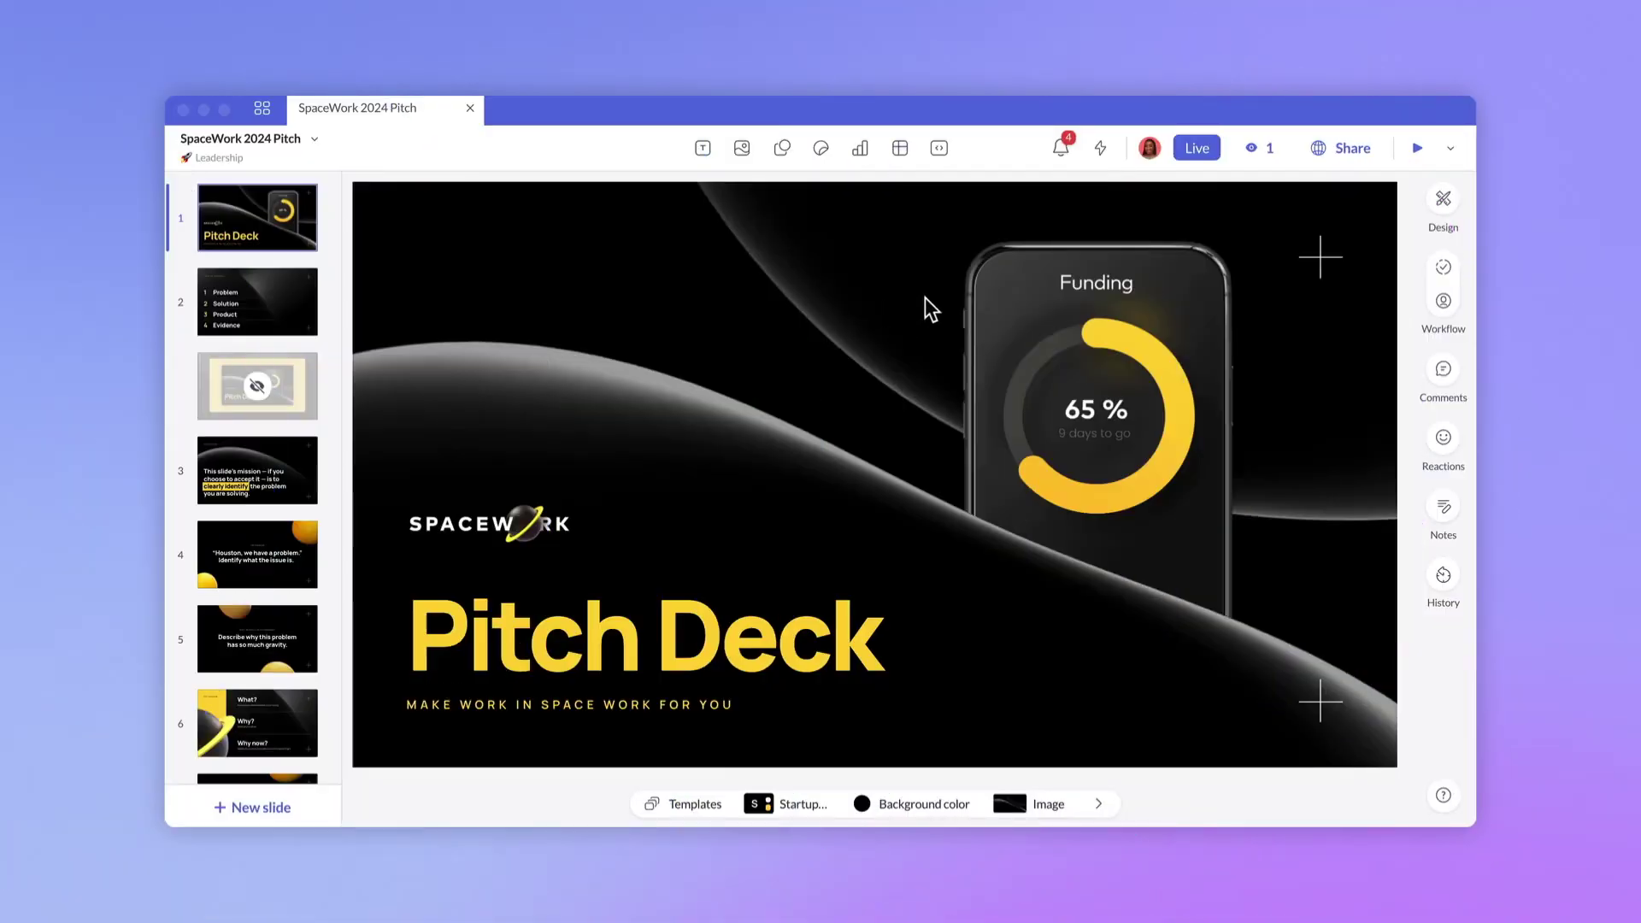
Copy the deck's iframe code from the Embed presentation options.
{"action": "left_click", "coordinate": [1321, 148]}
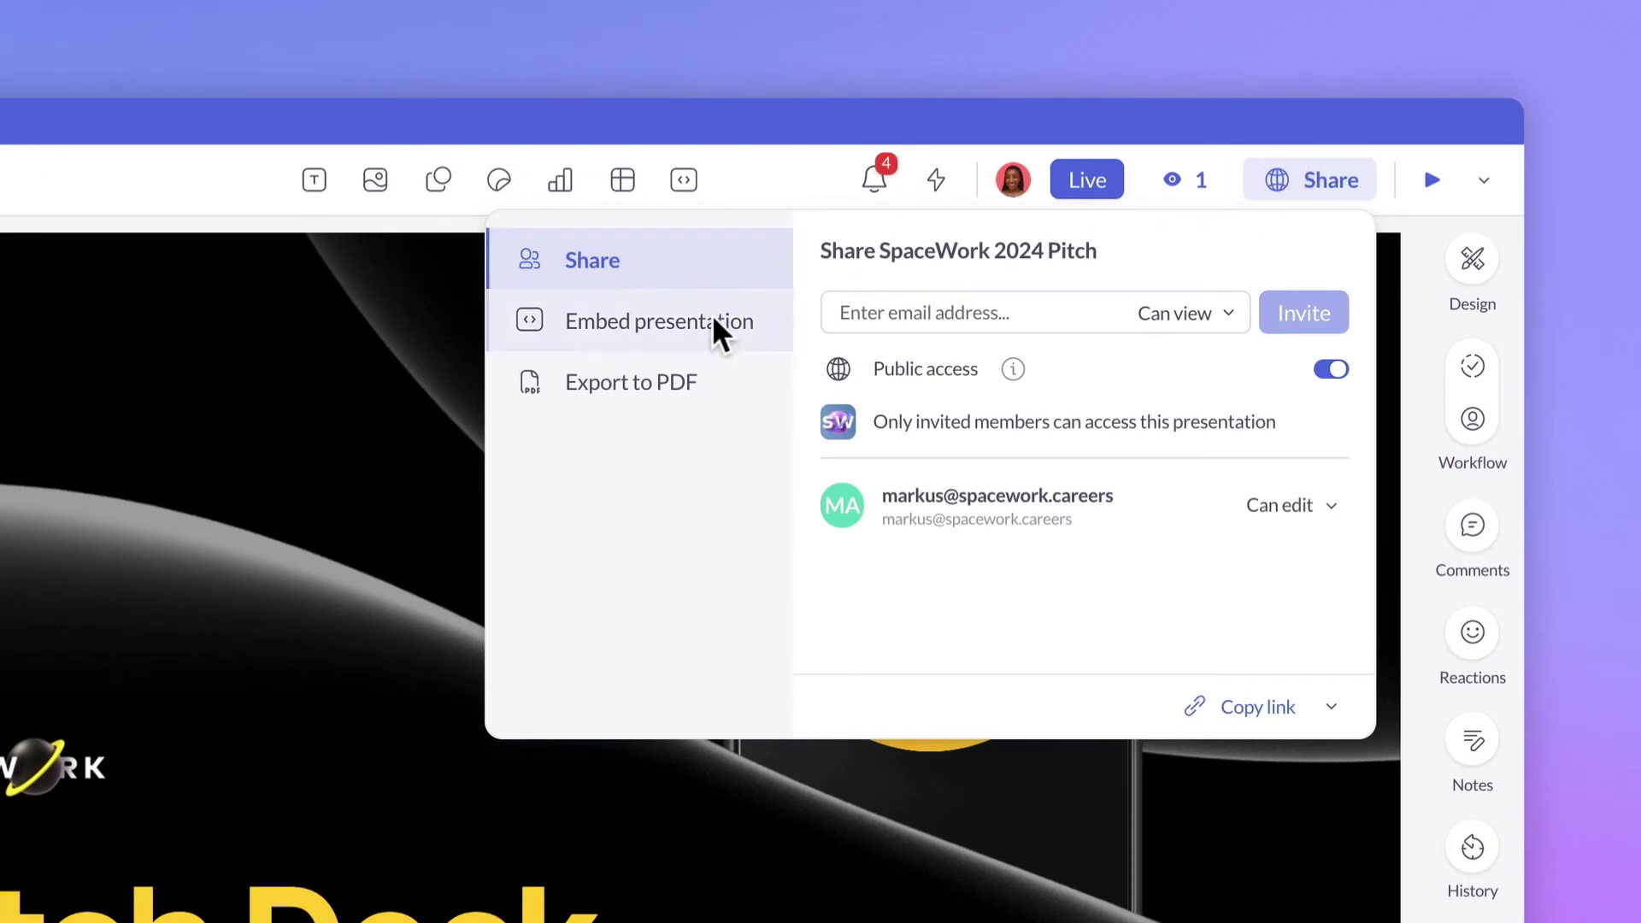
{"action": "left_click", "coordinate": [714, 320]}
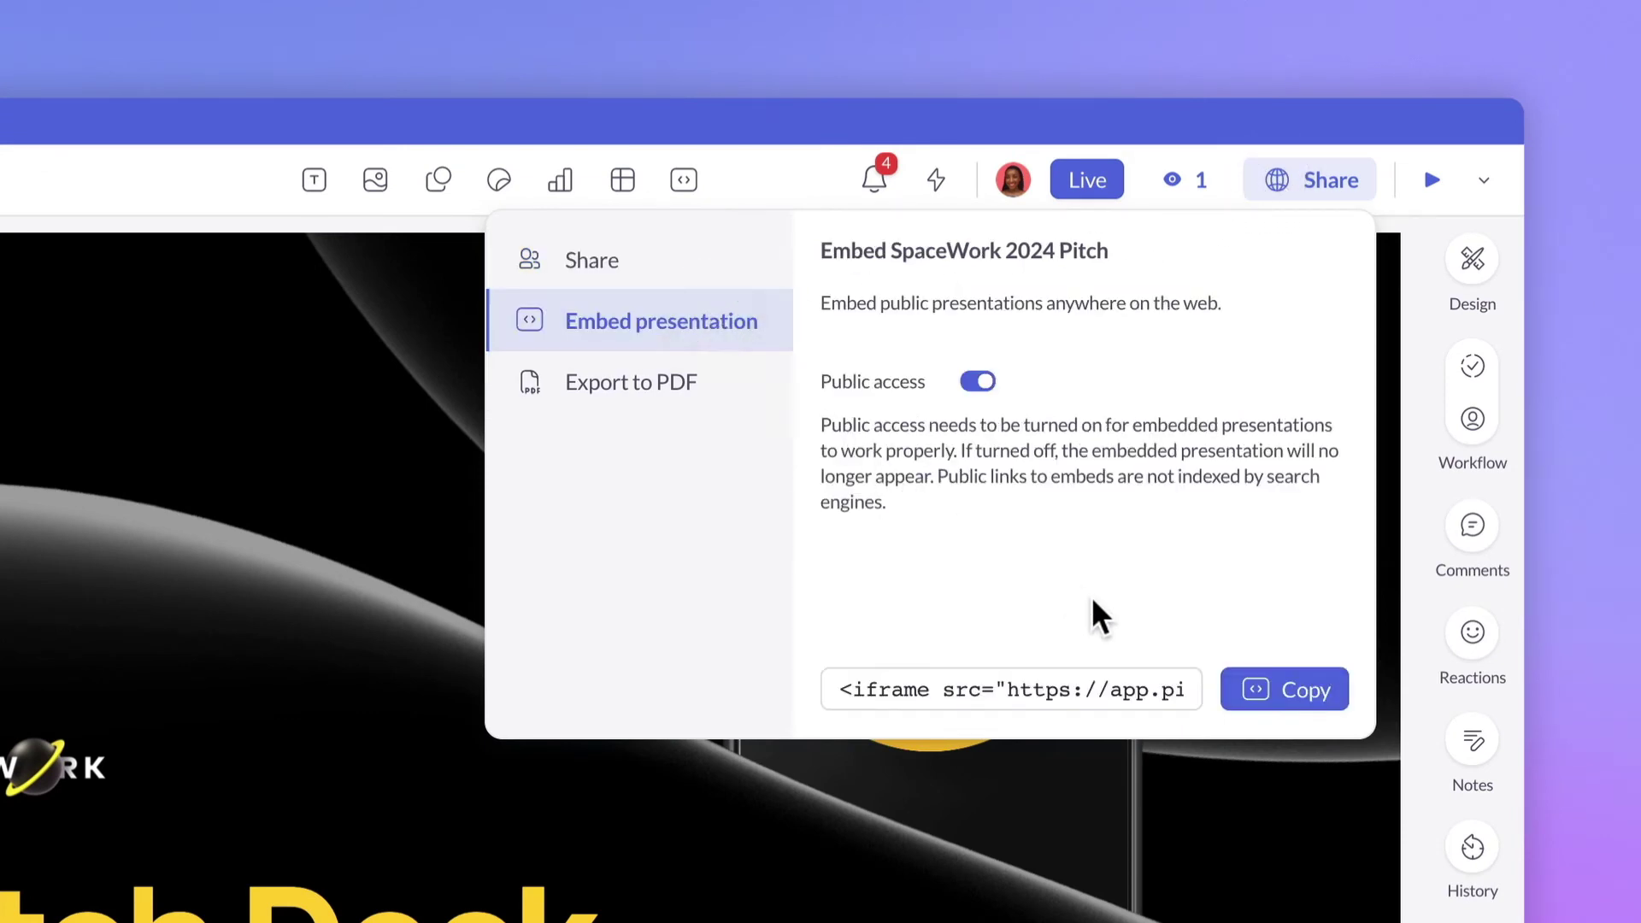
{"action": "left_click", "coordinate": [1232, 689]}
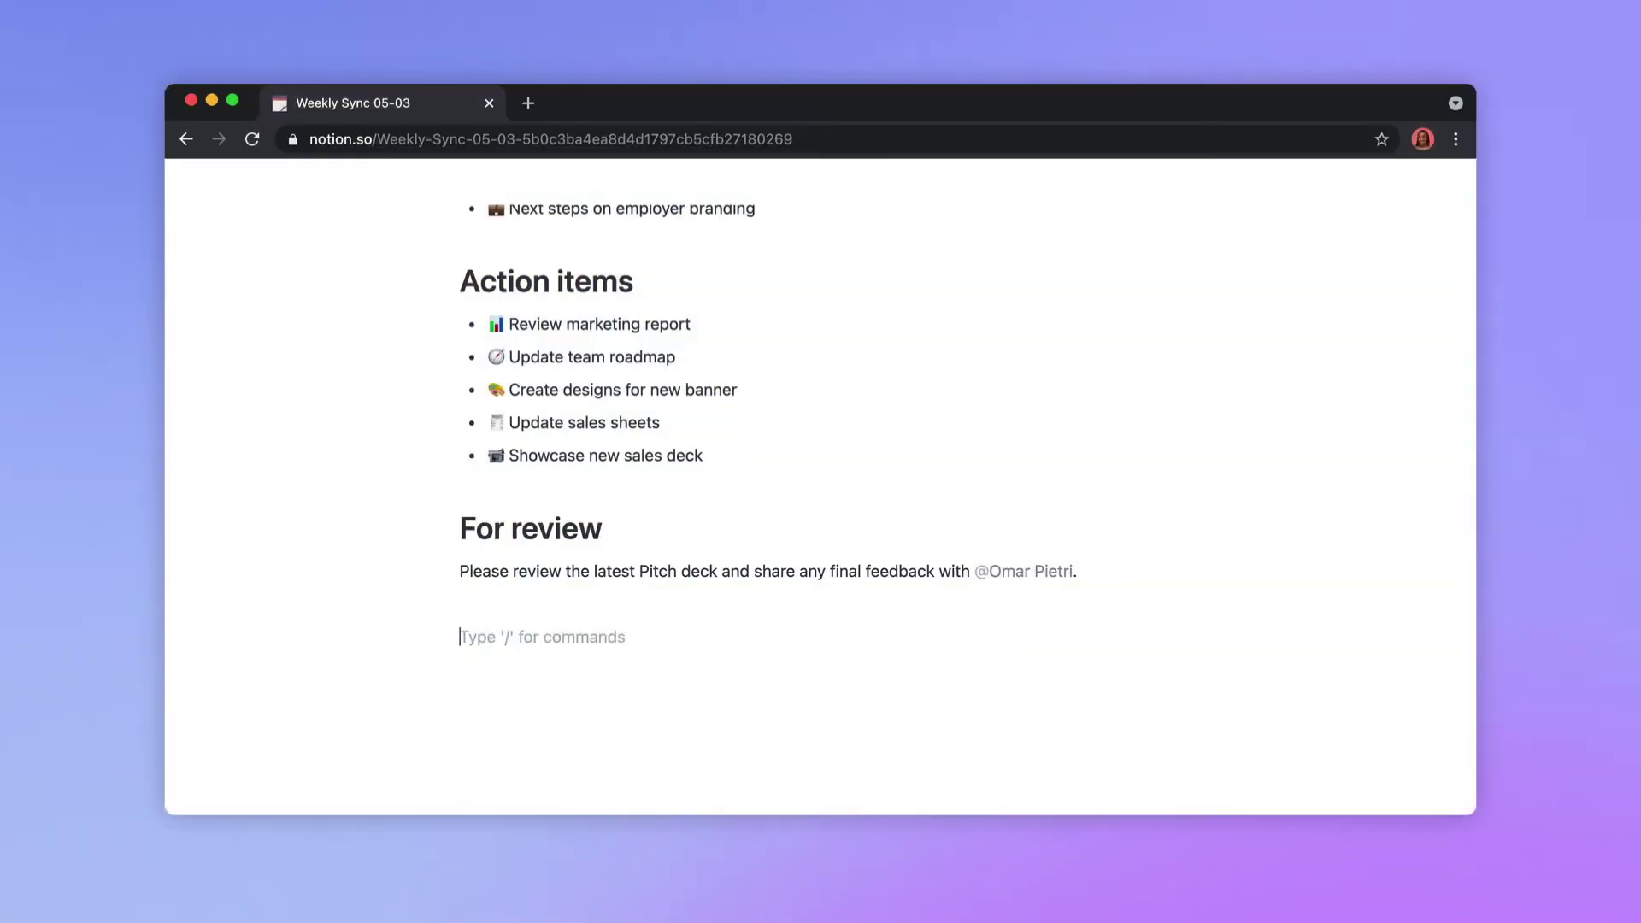
Add a /embed block under For review and paste the deck's iframe code into it.
{"action": "type", "text": "/em"}
{"action": "key", "text": "Return"}
{"action": "key", "text": "ctrl+v"}
{"action": "key", "text": "Return"}
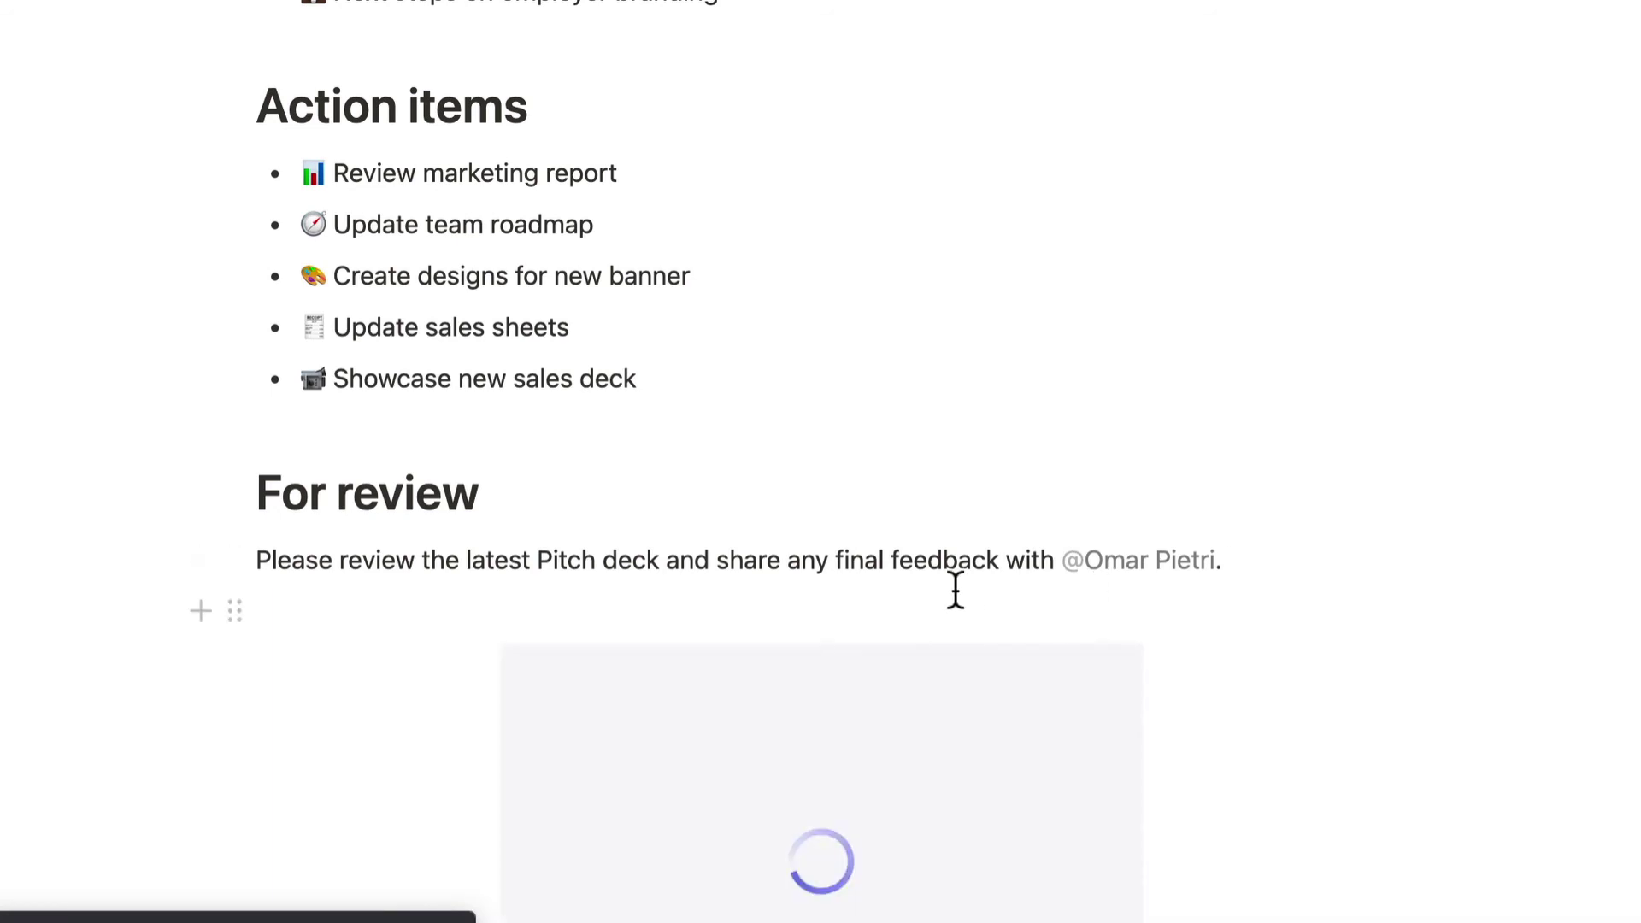
{"action": "scroll", "coordinate": [956, 590], "scroll_direction": "down", "scroll_amount": 4}
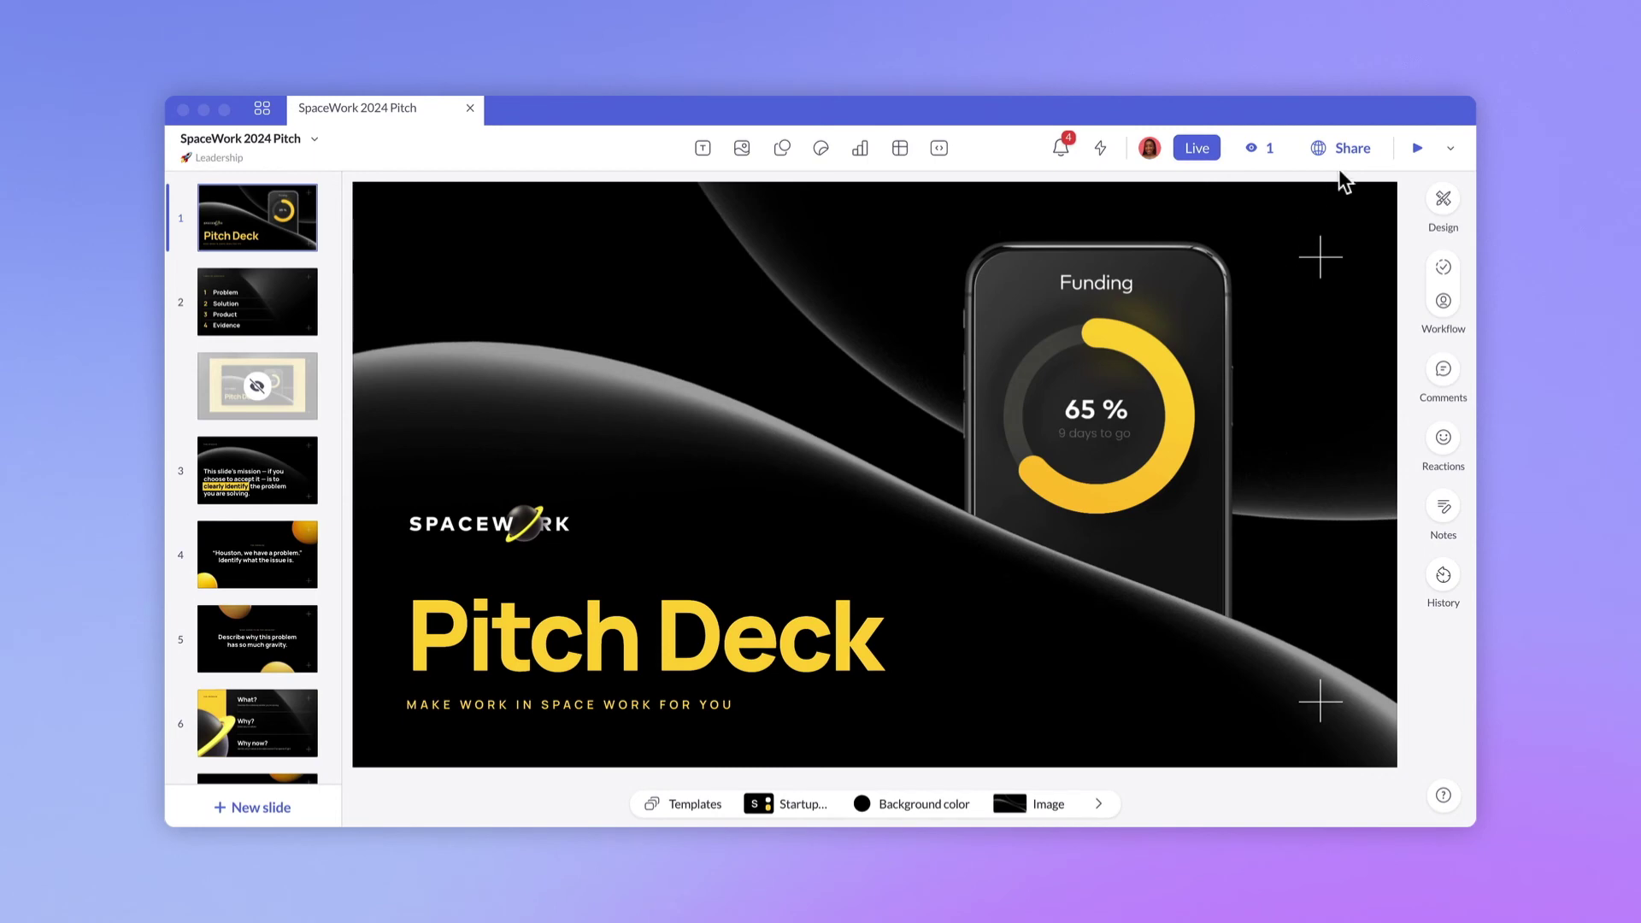
Export the deck to PDF and save it as SpaceWork 2024 Pitch.pdf on the Desktop.
{"action": "left_click", "coordinate": [1352, 151]}
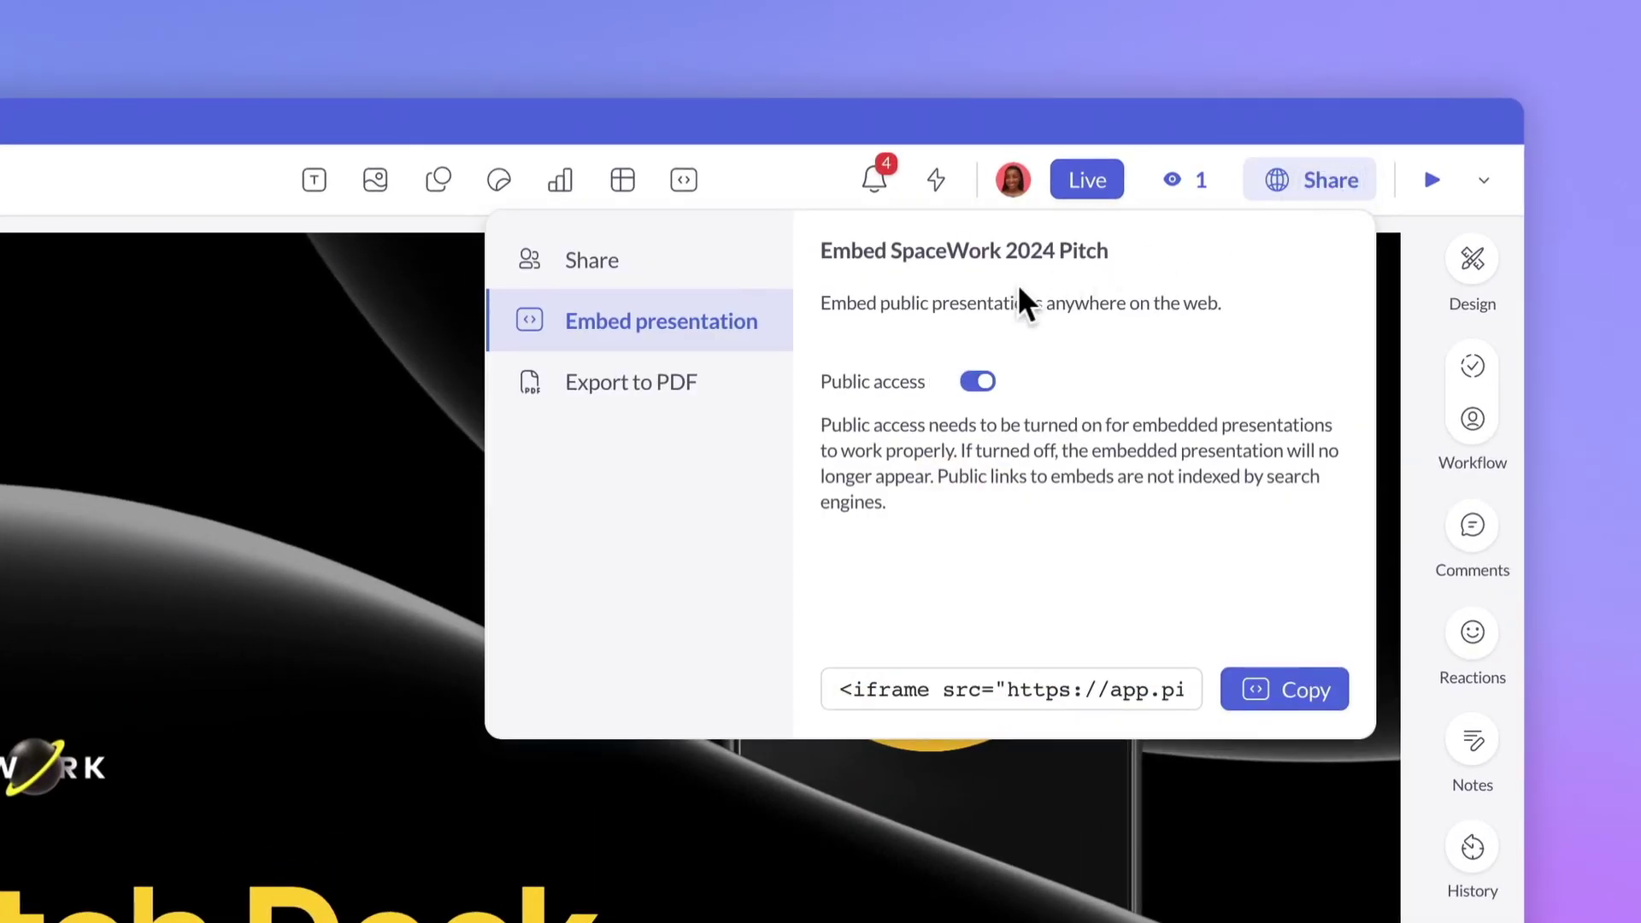
{"action": "left_click", "coordinate": [706, 363]}
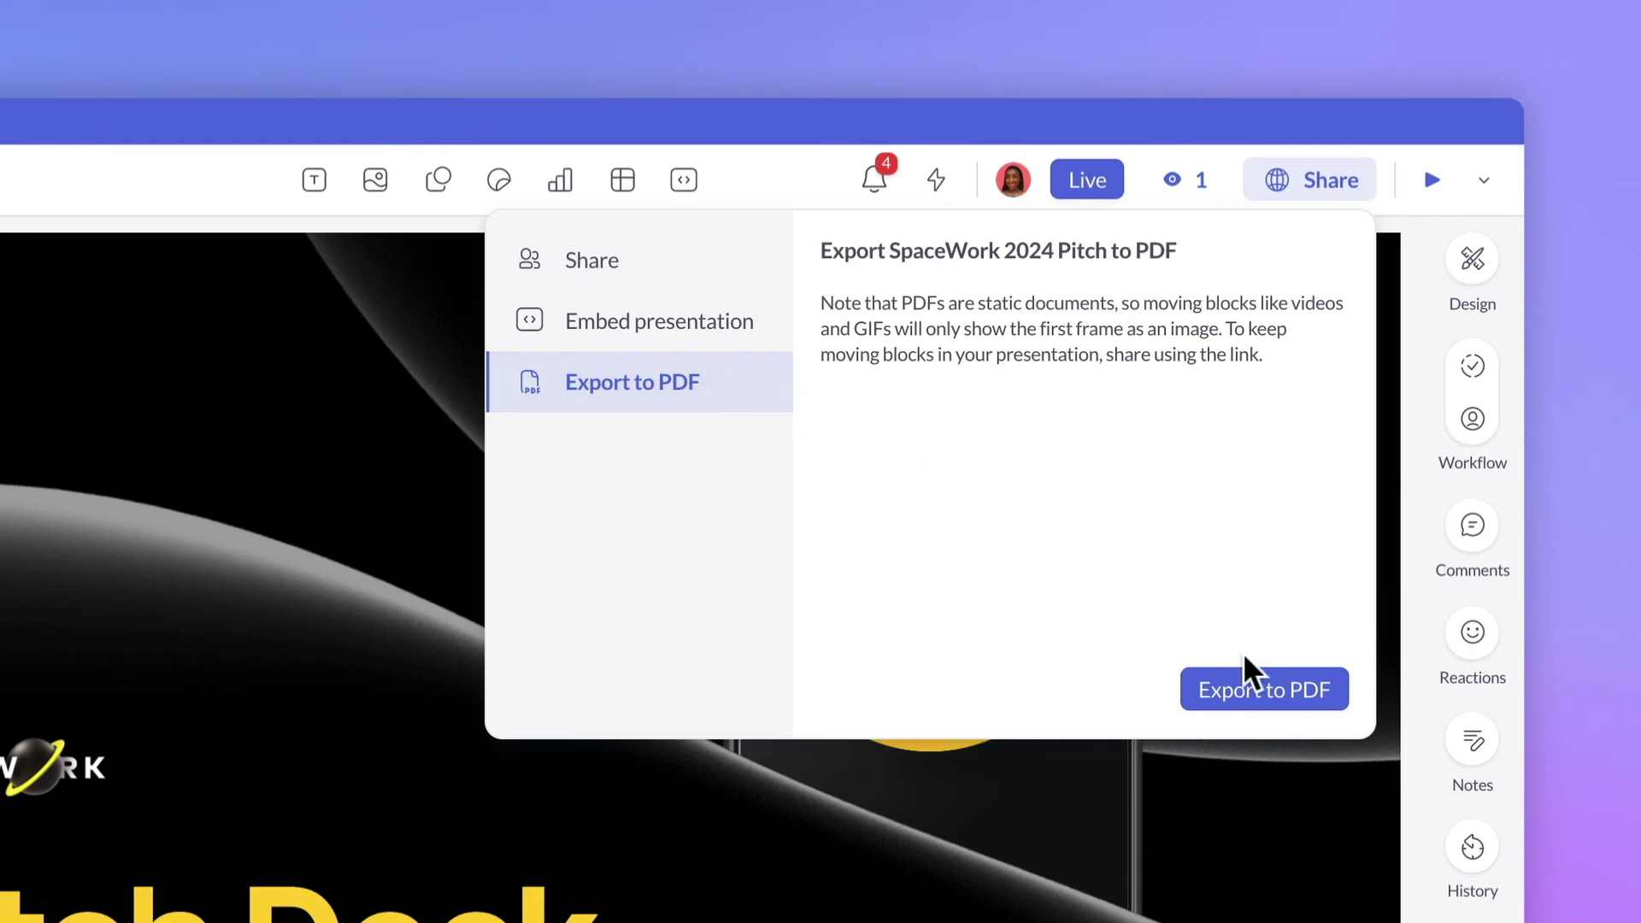
{"action": "left_click", "coordinate": [1279, 678]}
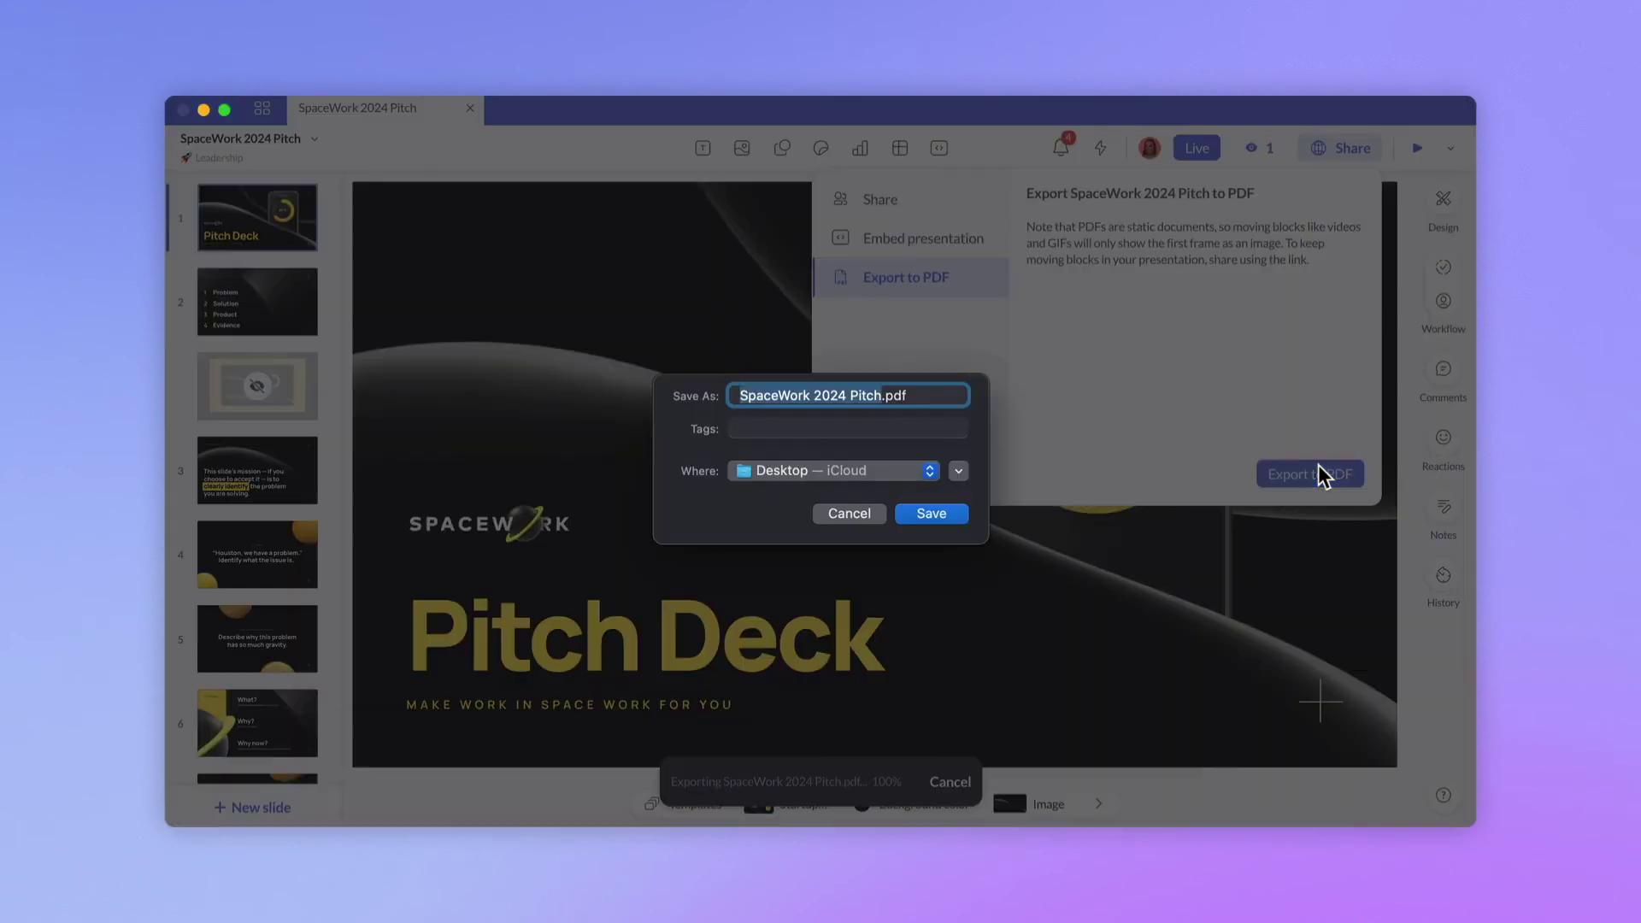
{"action": "left_click", "coordinate": [926, 511]}
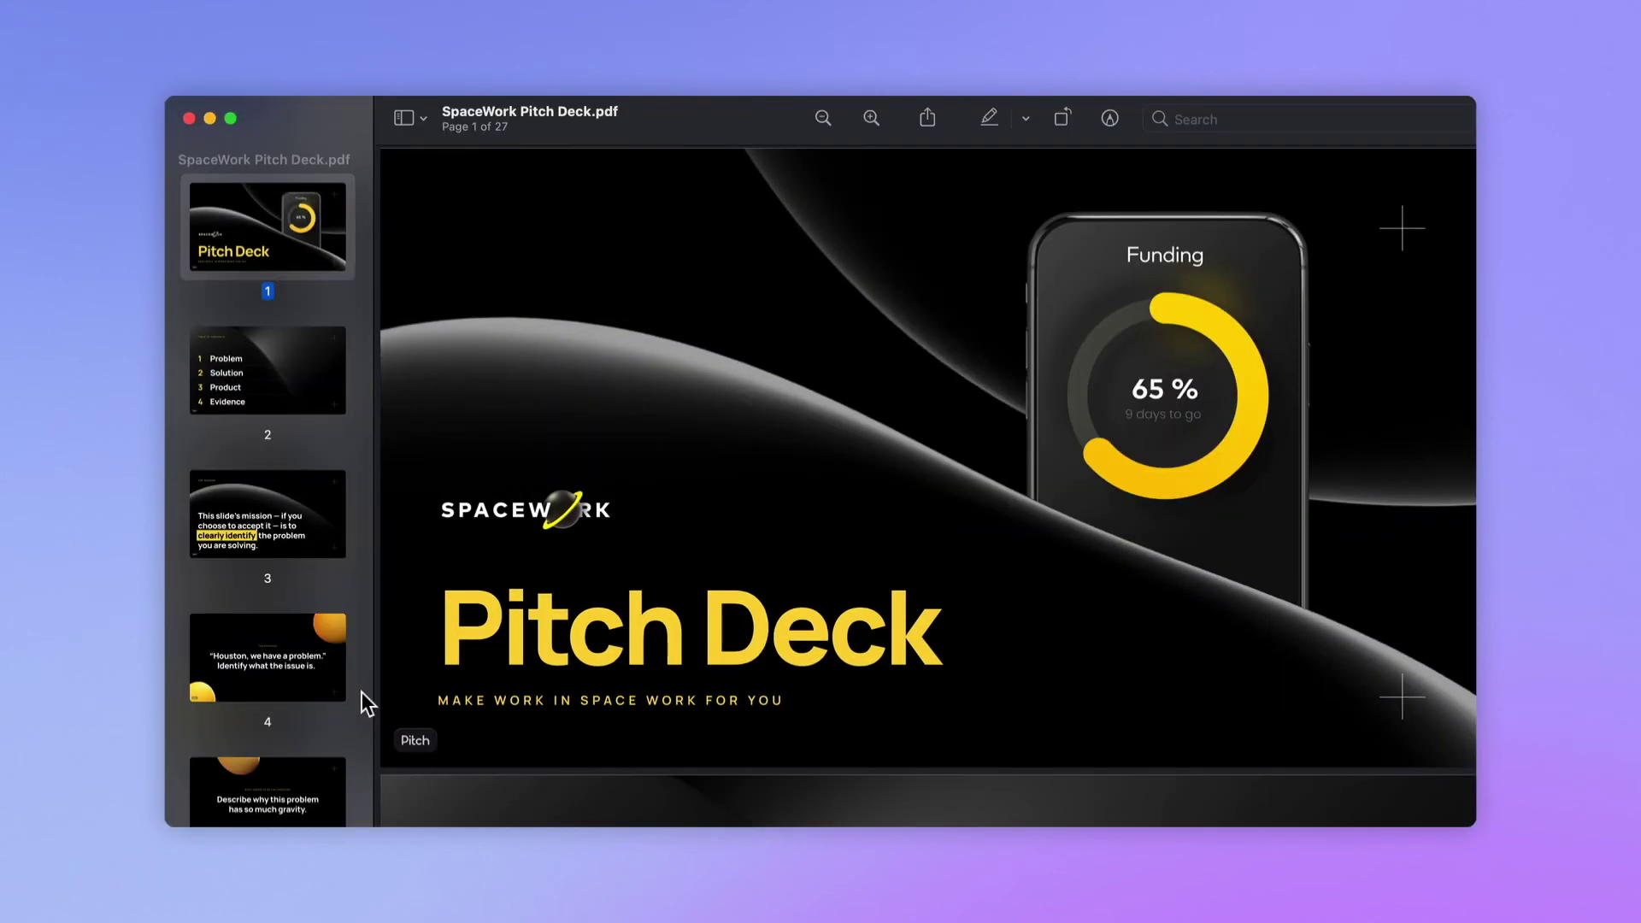
Step through SpaceWork Pitch Deck.pdf in Preview to page 5 of 27.
{"action": "key", "text": "Down"}
{"action": "key", "text": "Down"}
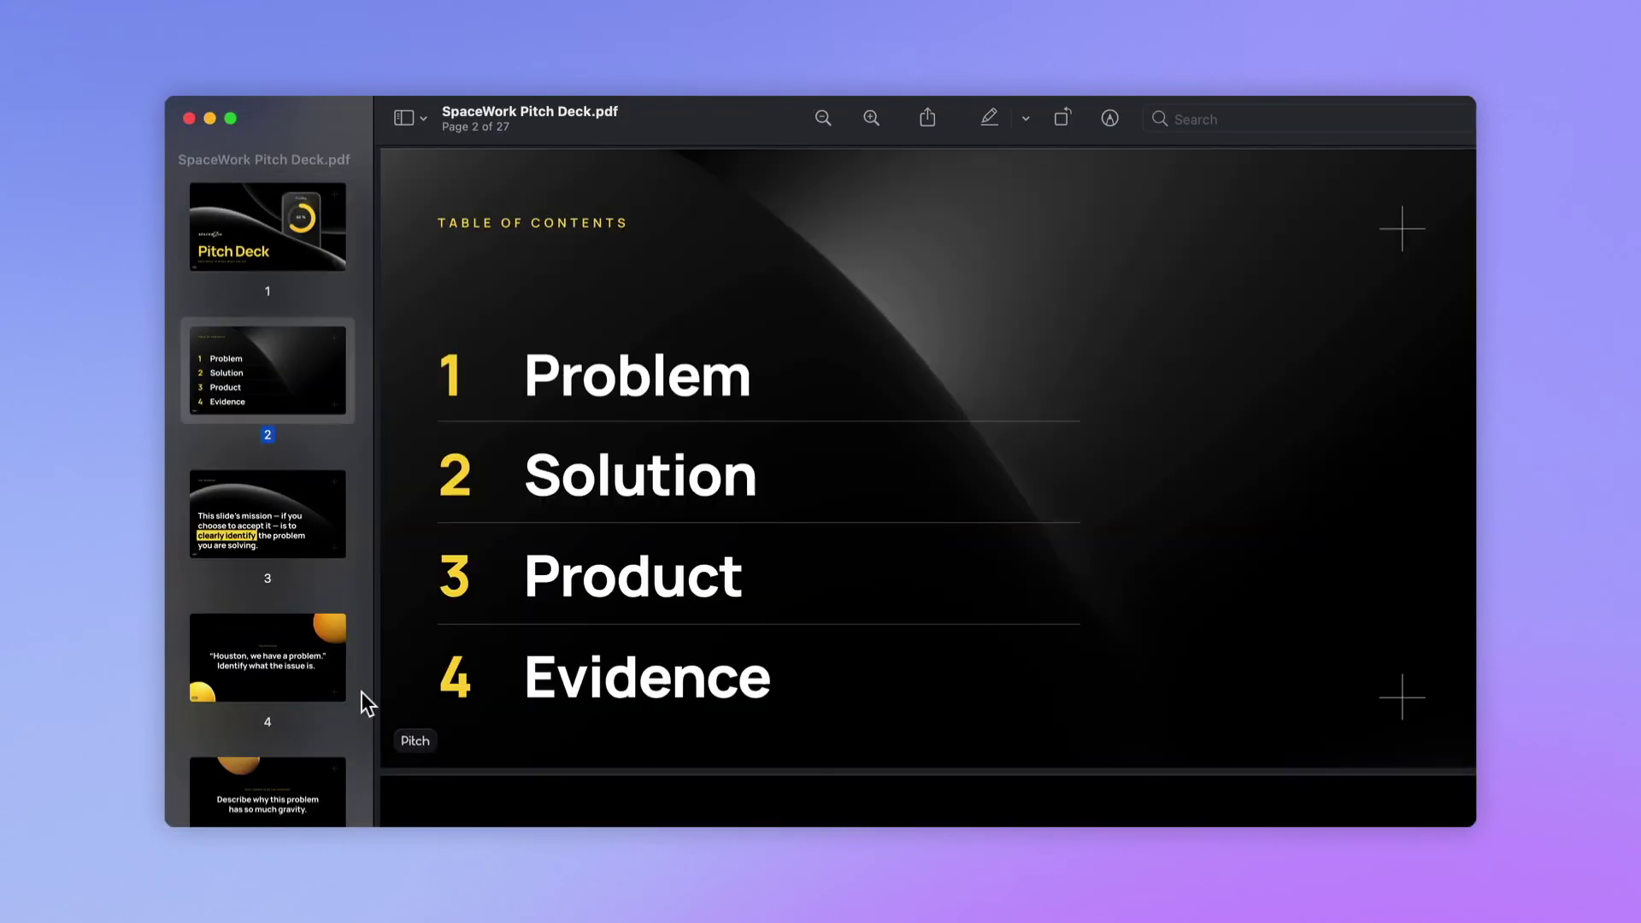
{"action": "key", "text": "Down"}
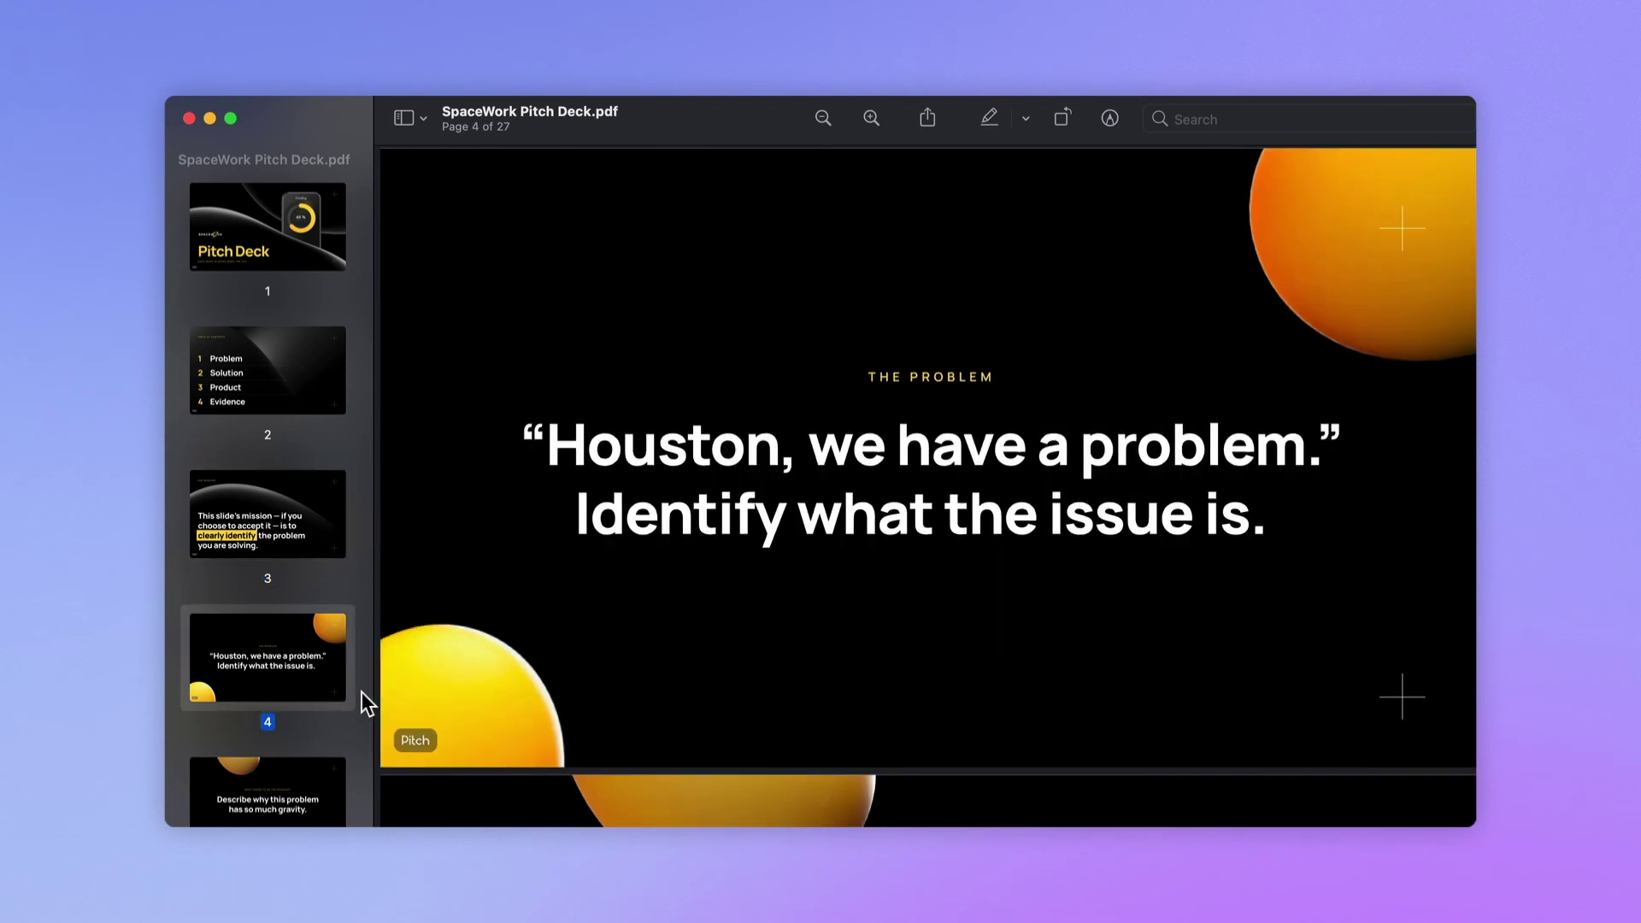
{"action": "key", "text": "Down"}
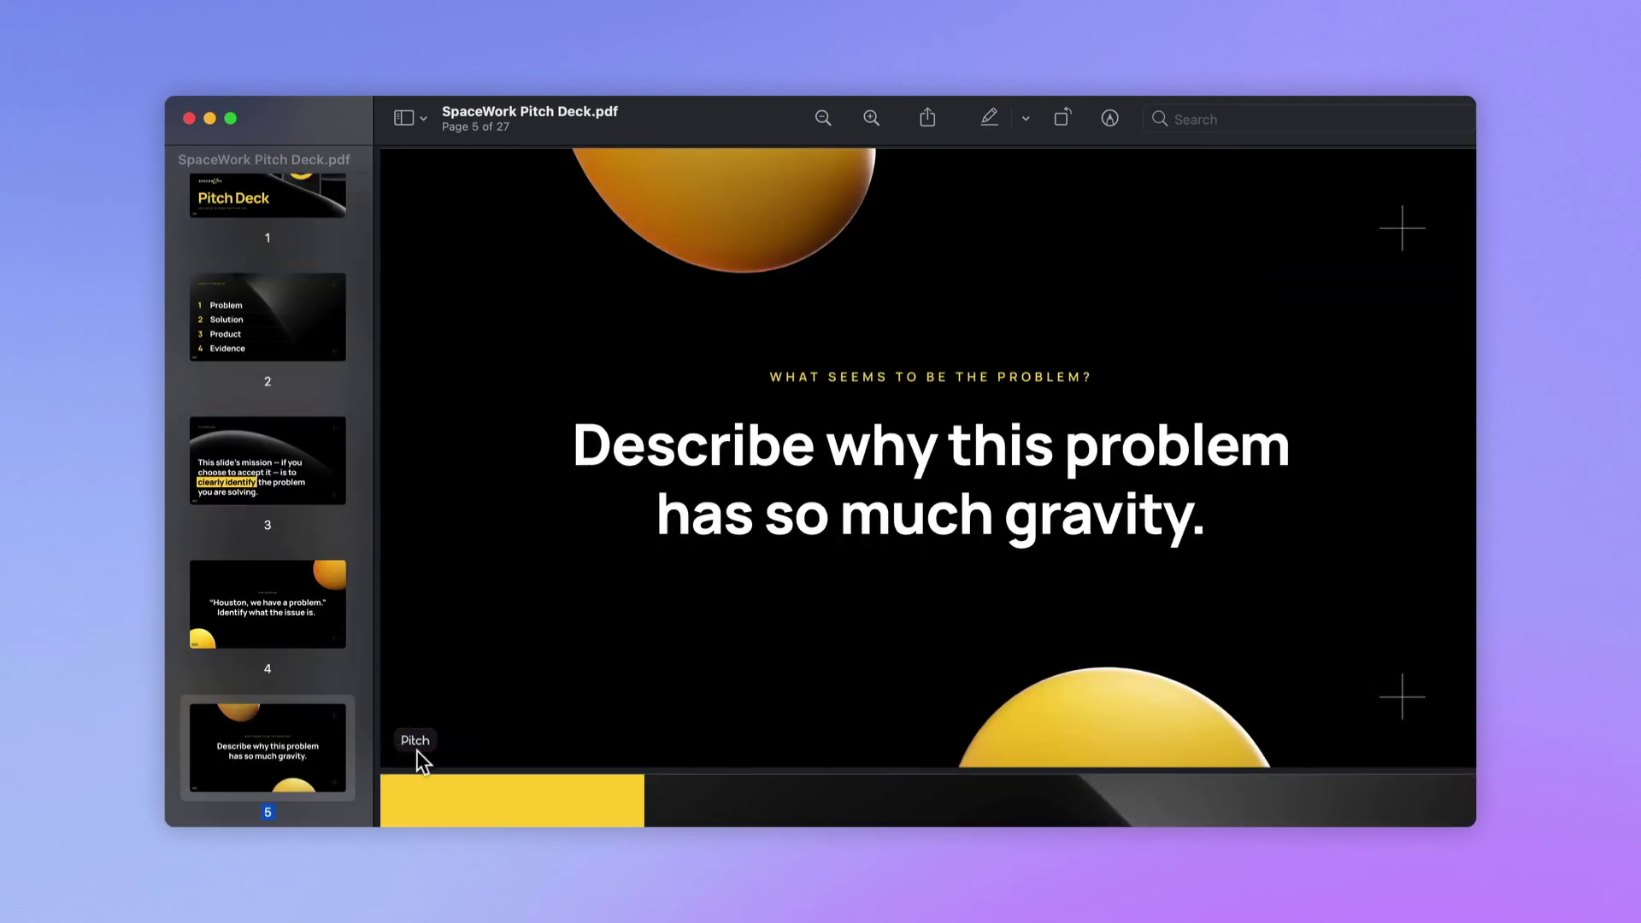